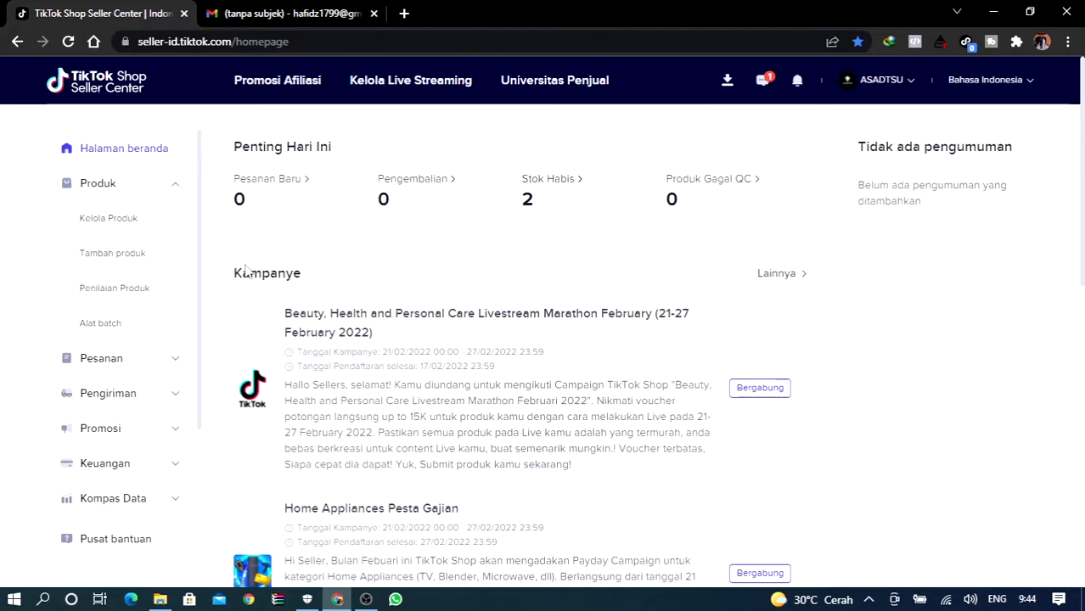
Start adding a new product and name it "Asadtsu Jas Hujan Dewasa Bahan Parasut Mix Tebal Elastis Anti Air.".
{"action": "left_click", "coordinate": [123, 268]}
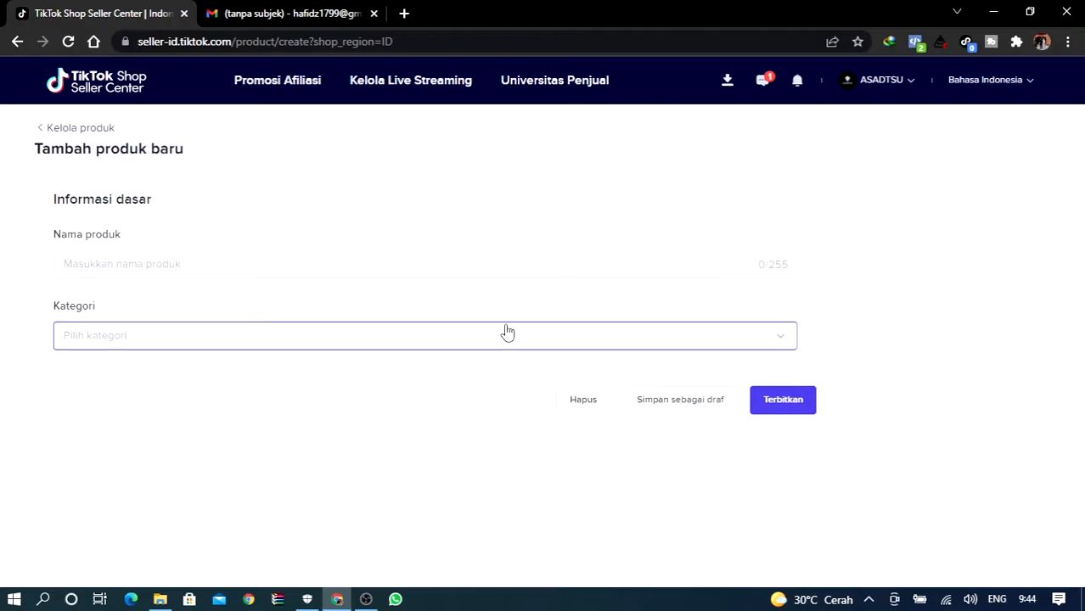
{"action": "left_click", "coordinate": [511, 269]}
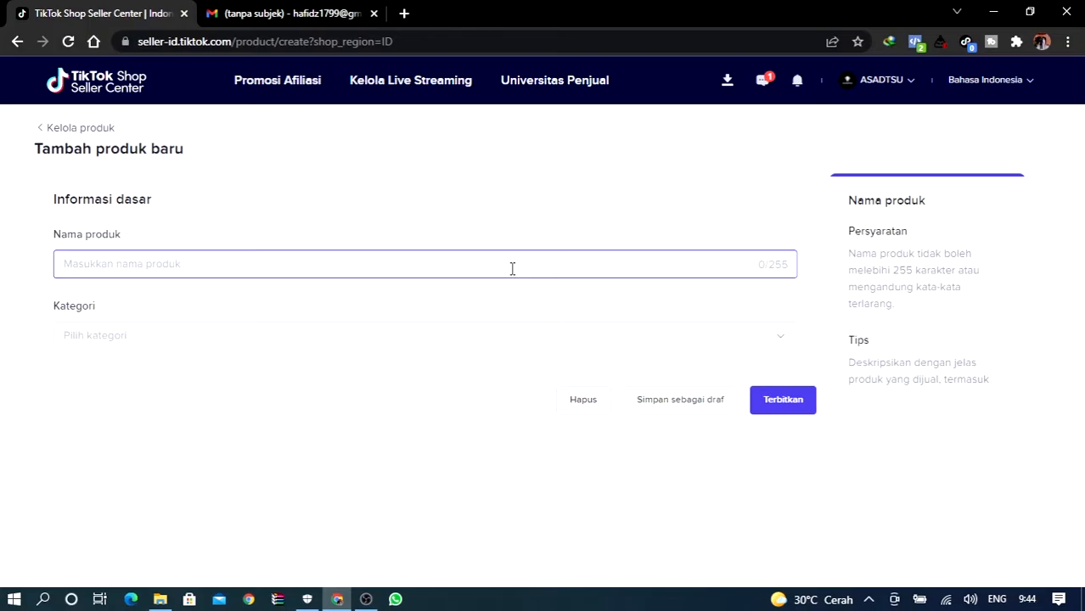
{"action": "type", "text": "Asadtsu Jas Hujan Dewasa Bahan Parasut Mix Tebal Elastis Anti Air."}
Search the product categories for "jas hujan" and choose Perlengkapan Rumah - Perlengkapan Rumah Lainnya - Poncho/Jas Hujan.
{"action": "left_click", "coordinate": [521, 347]}
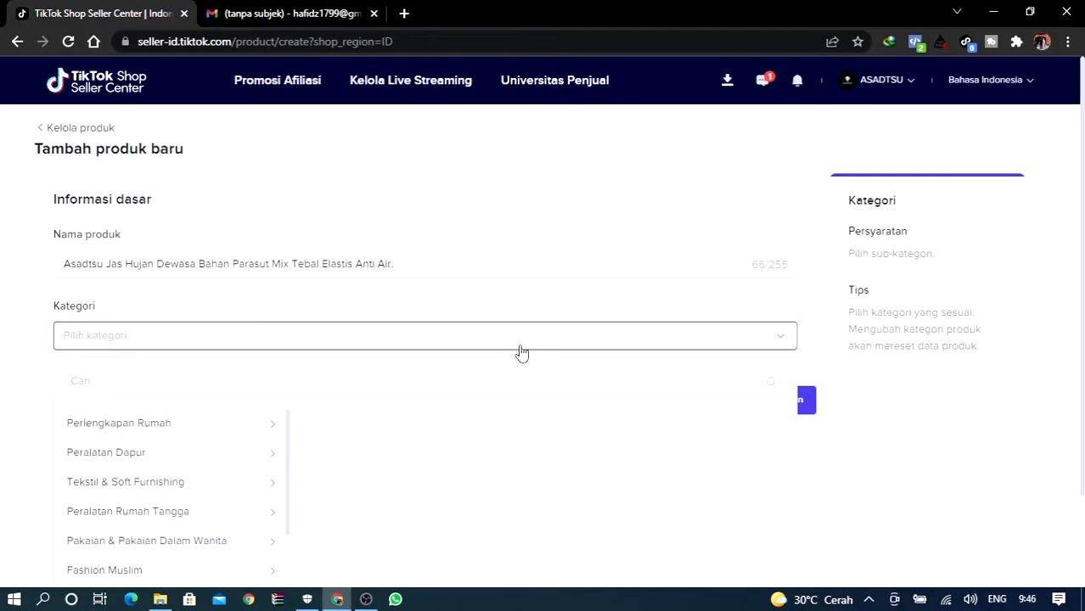
{"action": "scroll", "coordinate": [206, 395], "scroll_direction": "down", "scroll_amount": 5}
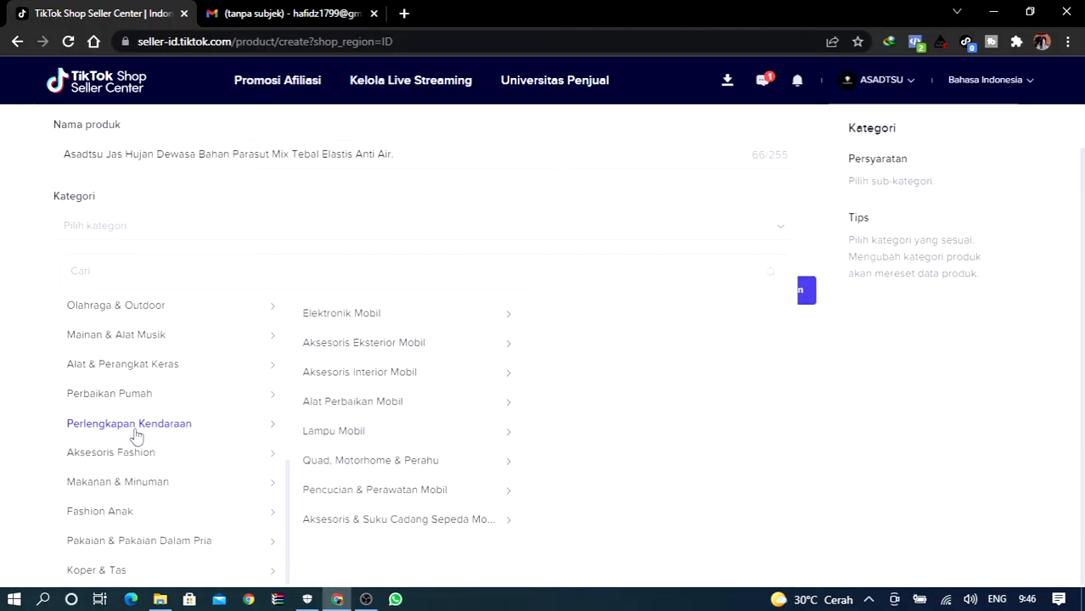
{"action": "left_click", "coordinate": [136, 269]}
{"action": "type", "text": "jas hujan"}
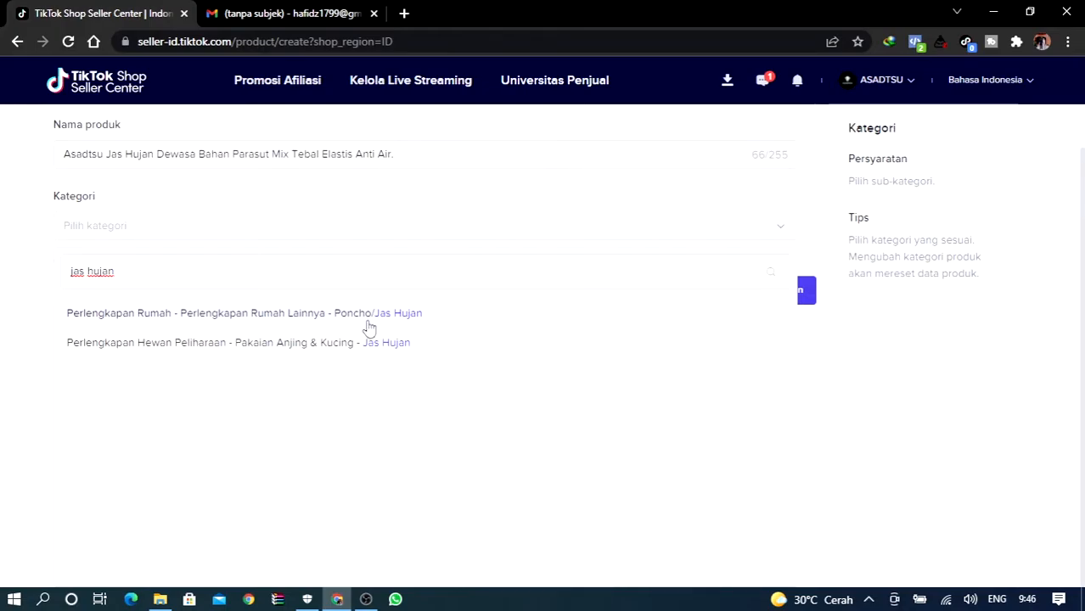
{"action": "left_click", "coordinate": [414, 321]}
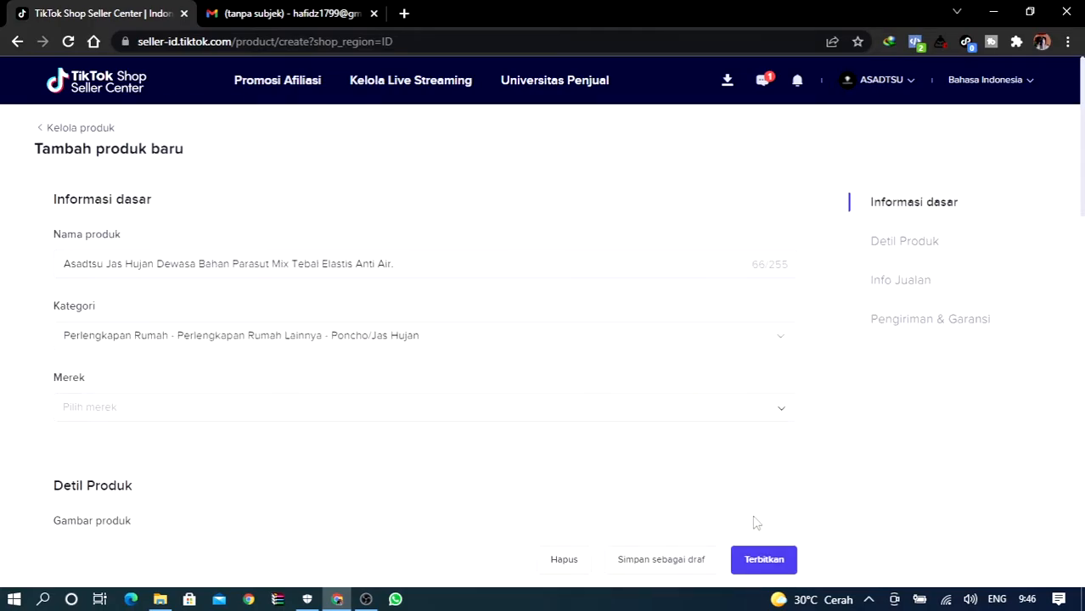
Try to find the brand asadtsu in the brand list and add it as a new brand.
{"action": "scroll", "coordinate": [506, 404], "scroll_direction": "down", "scroll_amount": 8}
{"action": "scroll", "coordinate": [486, 410], "scroll_direction": "up", "scroll_amount": 8}
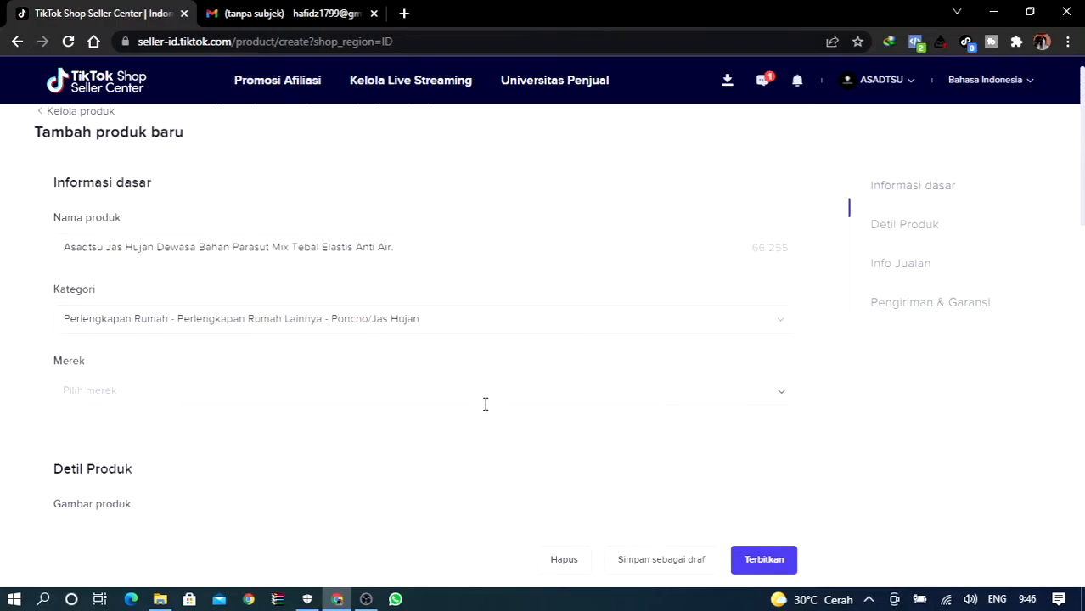
{"action": "left_click", "coordinate": [484, 407]}
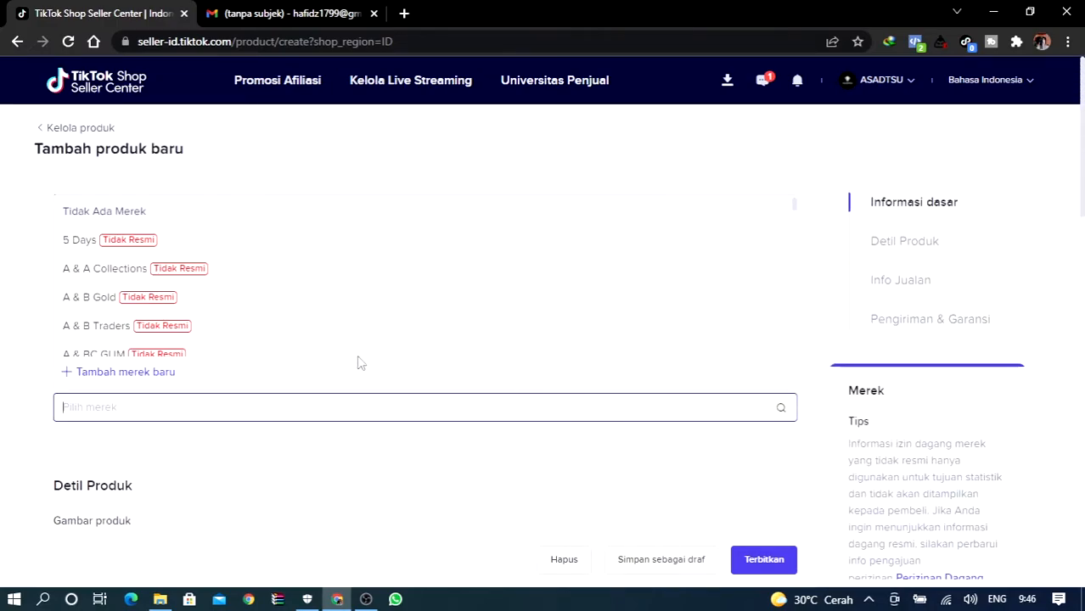
{"action": "scroll", "coordinate": [268, 320], "scroll_direction": "down", "scroll_amount": 3}
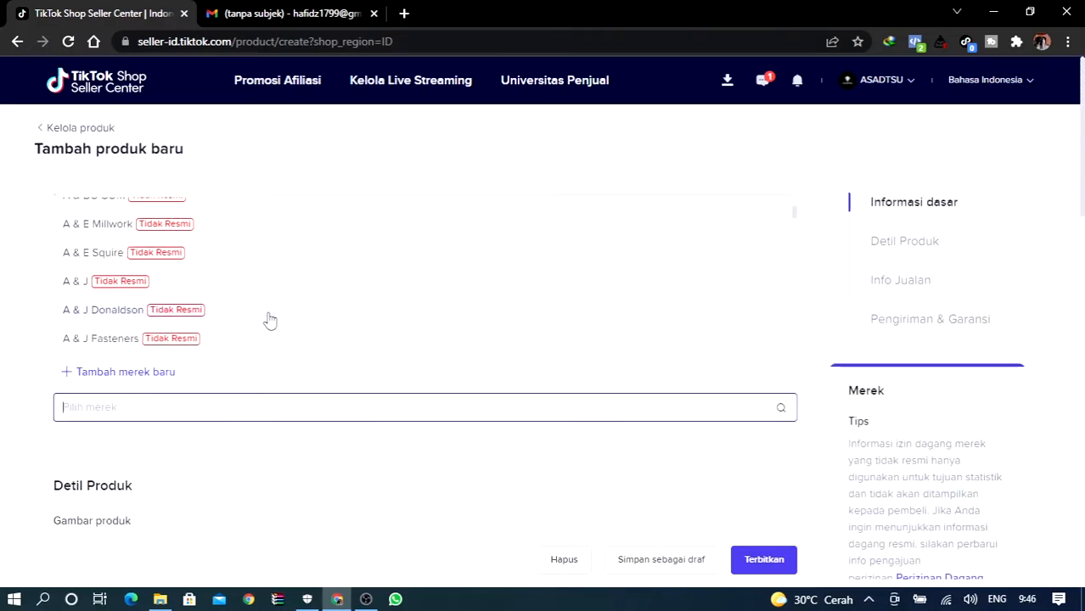
{"action": "scroll", "coordinate": [268, 321], "scroll_direction": "down", "scroll_amount": 5}
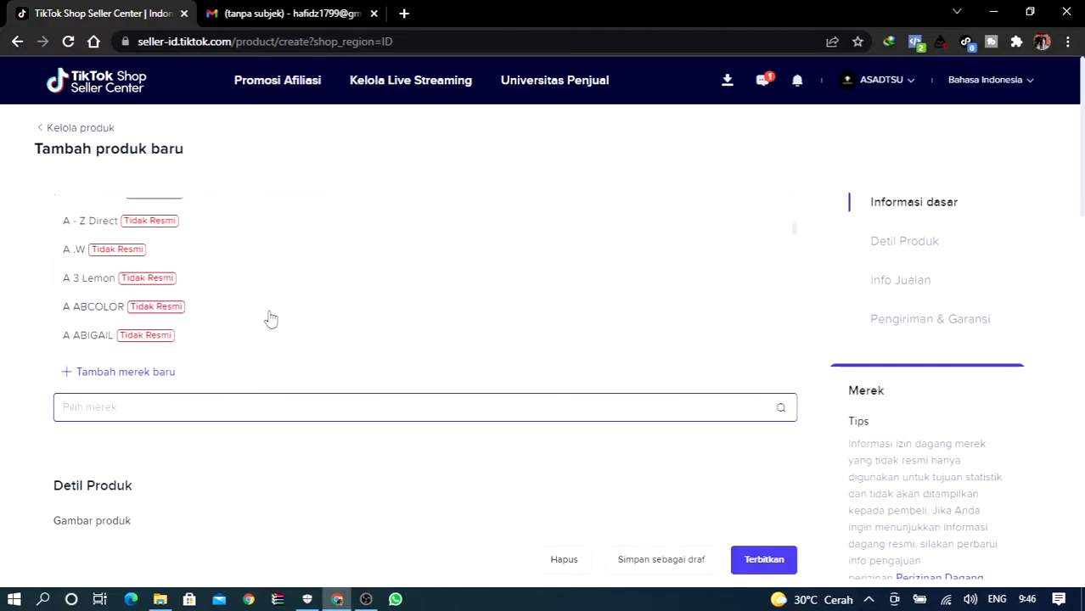
{"action": "scroll", "coordinate": [272, 344], "scroll_direction": "up", "scroll_amount": 8}
{"action": "type", "text": "asa"}
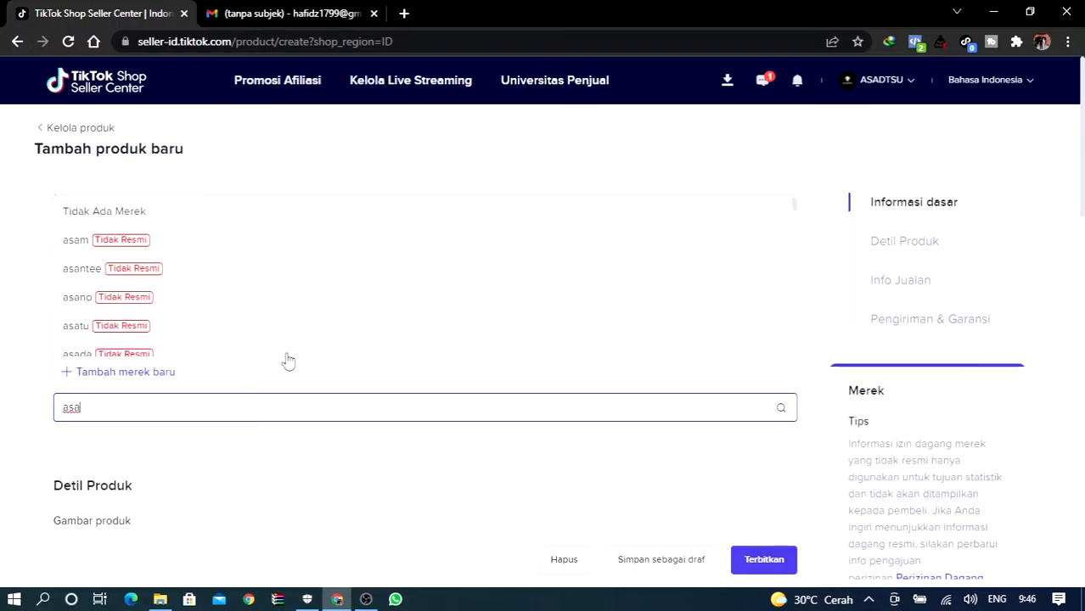
{"action": "type", "text": "dtsu"}
{"action": "left_click", "coordinate": [134, 477]}
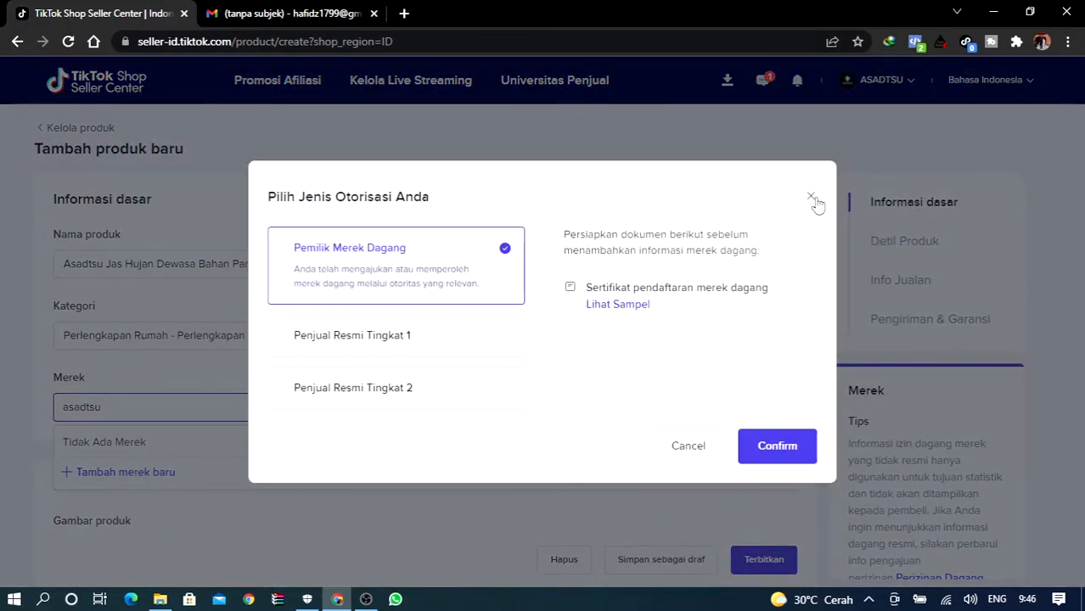
{"action": "left_click", "coordinate": [815, 200]}
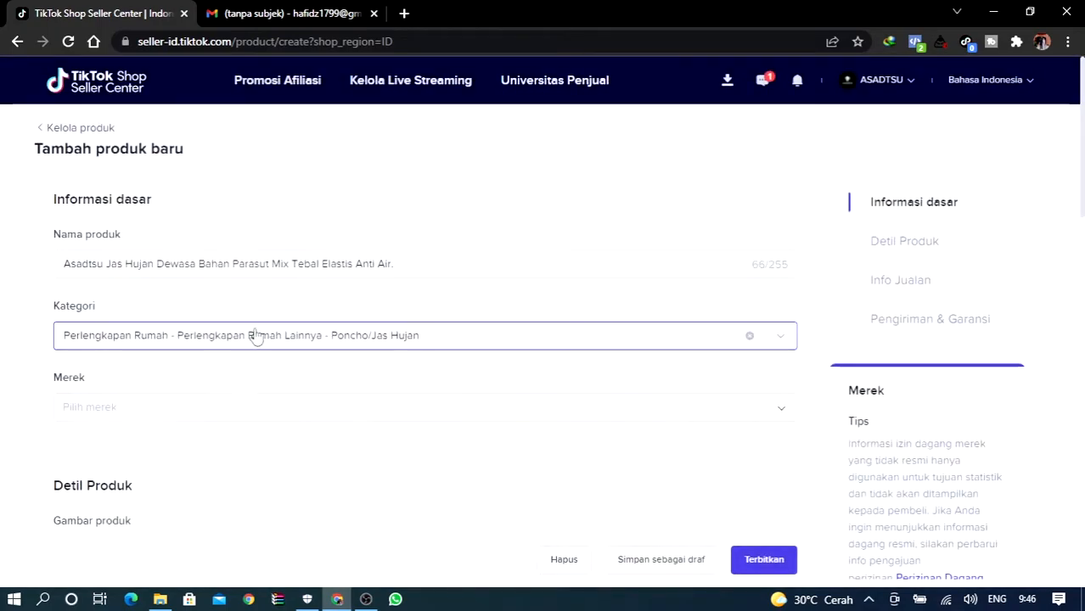
Set the product's brand to Tidak Ada Merek.
{"action": "left_click", "coordinate": [89, 405]}
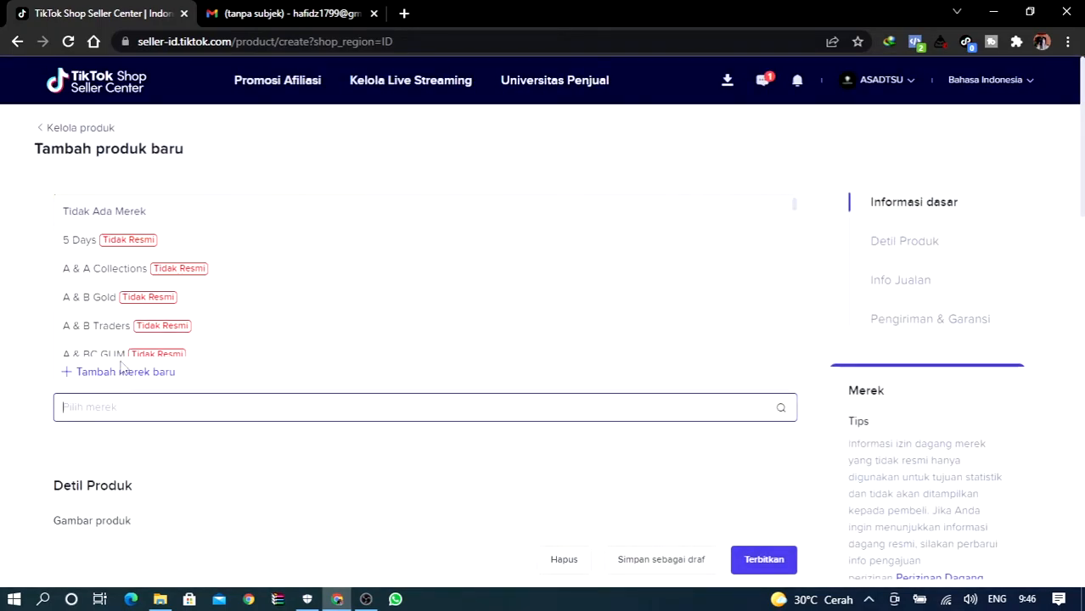
{"action": "left_click", "coordinate": [119, 220]}
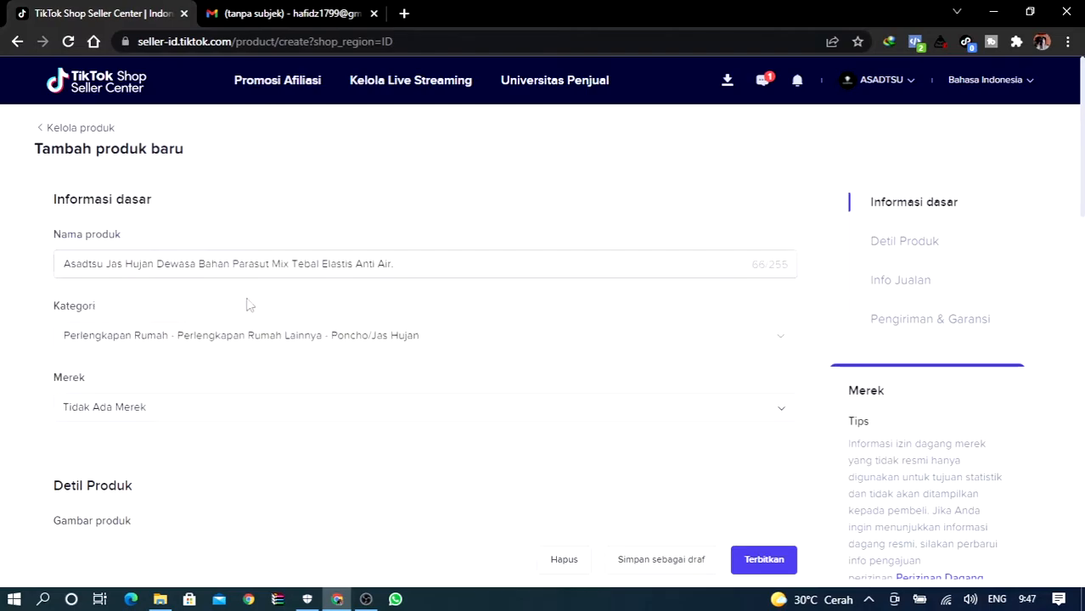
Upload PicsArt_01-05-03.06.16, the photo of the black raincoat being worn, as the main product image.
{"action": "scroll", "coordinate": [327, 335], "scroll_direction": "down", "scroll_amount": 3}
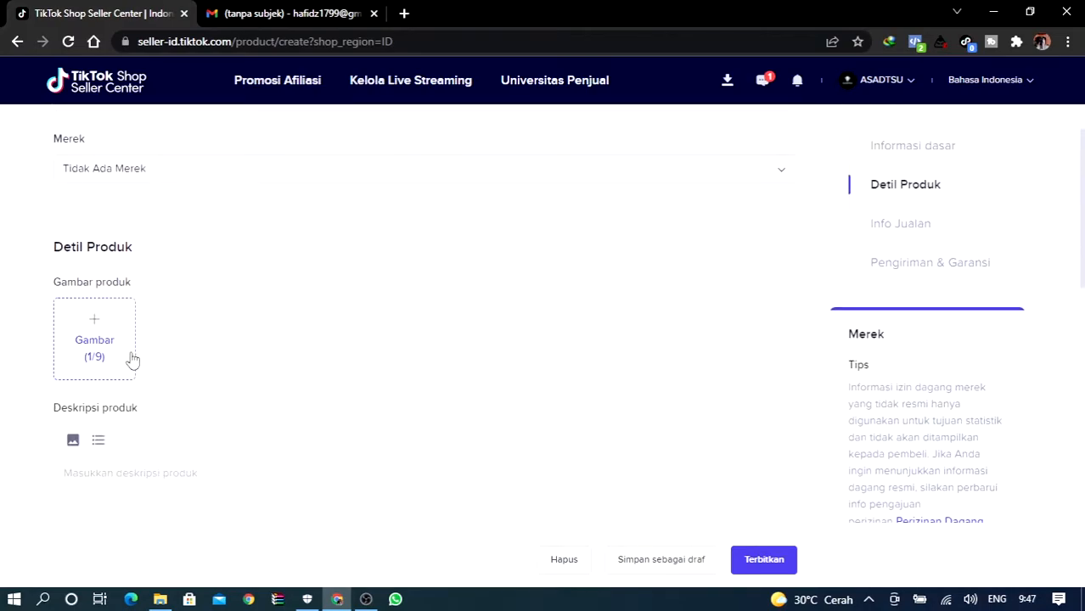
{"action": "scroll", "coordinate": [204, 328], "scroll_direction": "down", "scroll_amount": 1}
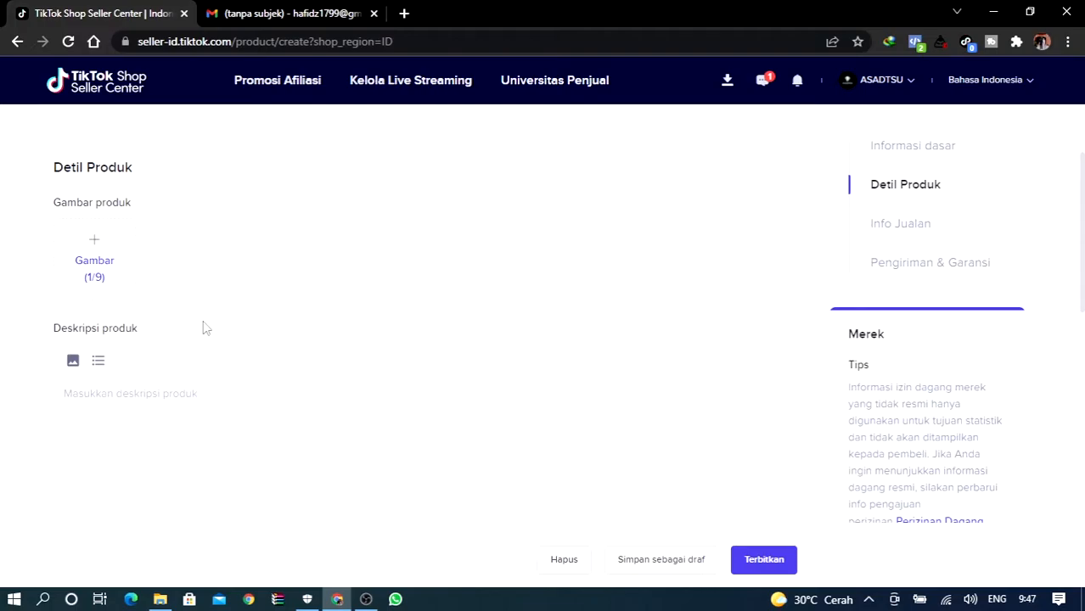
{"action": "left_click", "coordinate": [93, 260]}
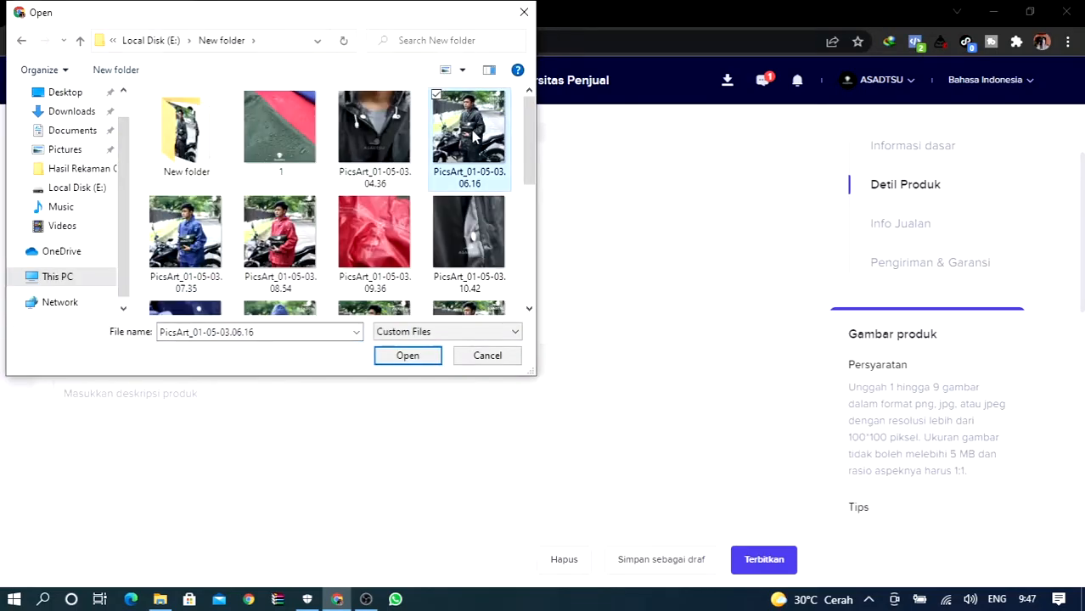
{"action": "double_click", "coordinate": [465, 153]}
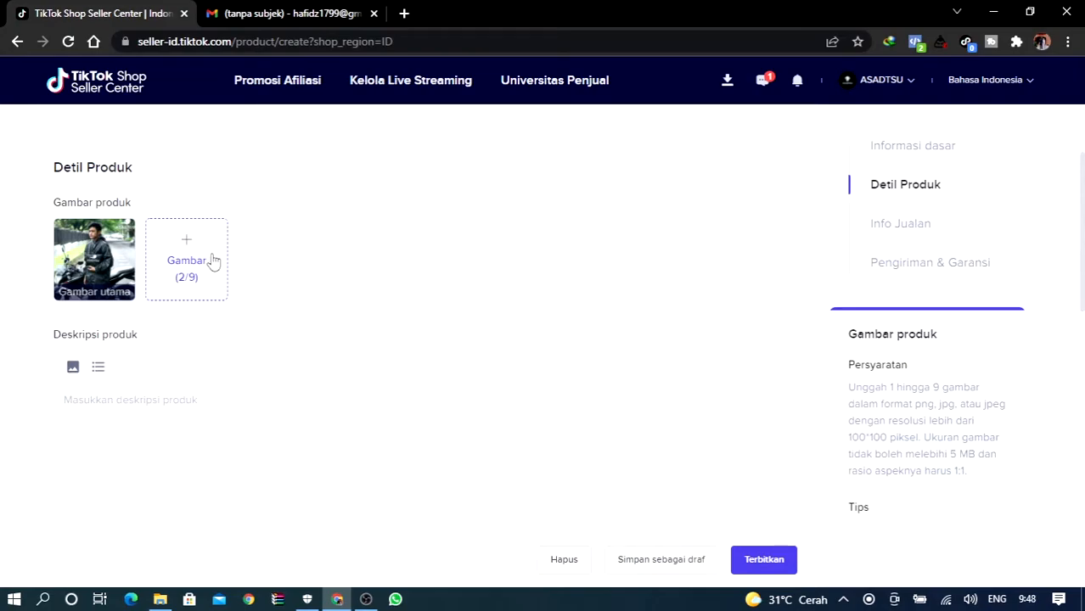
Add the black raincoat's hood and front-closure close-ups, PicsArt_01-05-03.04.36 and PicsArt_01-05-03.10.42, to the product images.
{"action": "left_click", "coordinate": [213, 263]}
{"action": "scroll", "coordinate": [403, 238], "scroll_direction": "up", "scroll_amount": 1}
{"action": "left_click", "coordinate": [383, 123], "text": "ctrl"}
{"action": "left_click", "coordinate": [407, 356]}
Add the blue raincoat's sleeve, back and trouser photos to the product images, including PicsArt_01-05-03.11.24 and PicsArt_01-05-03.12.47.
{"action": "left_click", "coordinate": [371, 260]}
{"action": "scroll", "coordinate": [371, 246], "scroll_direction": "down", "scroll_amount": 1}
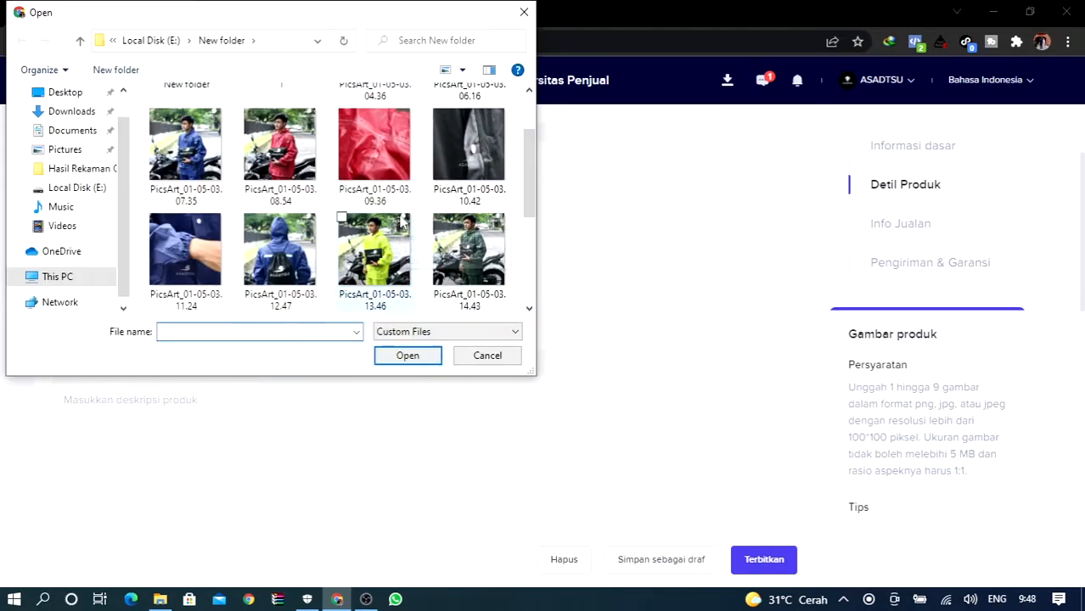
{"action": "left_click", "coordinate": [185, 251]}
{"action": "left_click", "coordinate": [280, 252], "text": "ctrl"}
{"action": "left_click", "coordinate": [408, 355]}
Add the close-up photo of the green and red fabric as the seventh product image.
{"action": "left_click", "coordinate": [646, 260]}
{"action": "scroll", "coordinate": [382, 245], "scroll_direction": "down", "scroll_amount": 3}
{"action": "left_click", "coordinate": [371, 246]}
{"action": "left_click", "coordinate": [407, 356]}
{"action": "scroll", "coordinate": [317, 300], "scroll_direction": "down", "scroll_amount": 1}
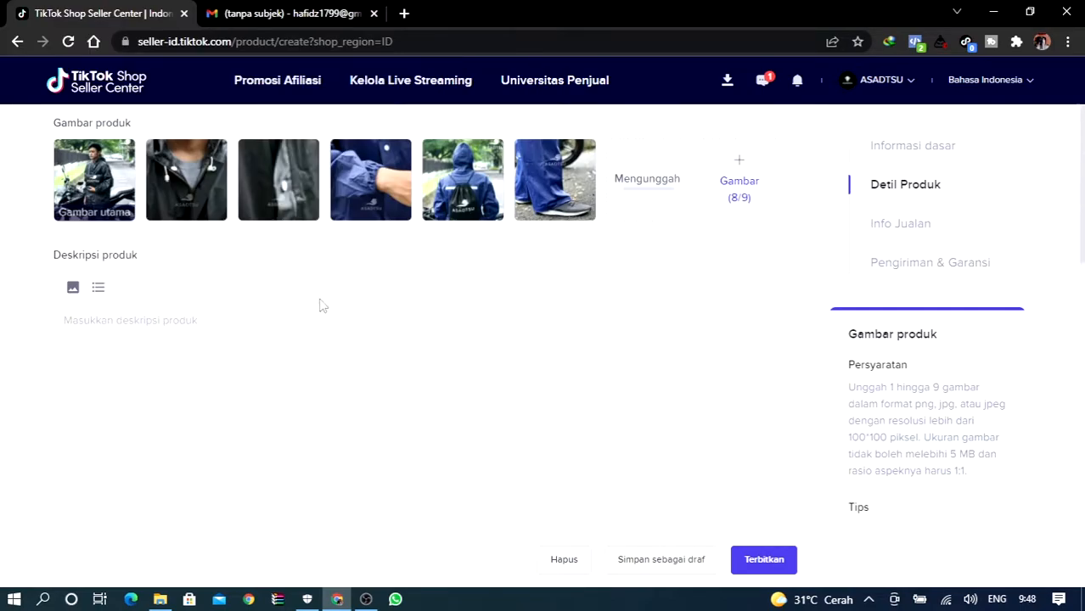
{"action": "scroll", "coordinate": [318, 301], "scroll_direction": "up", "scroll_amount": 2}
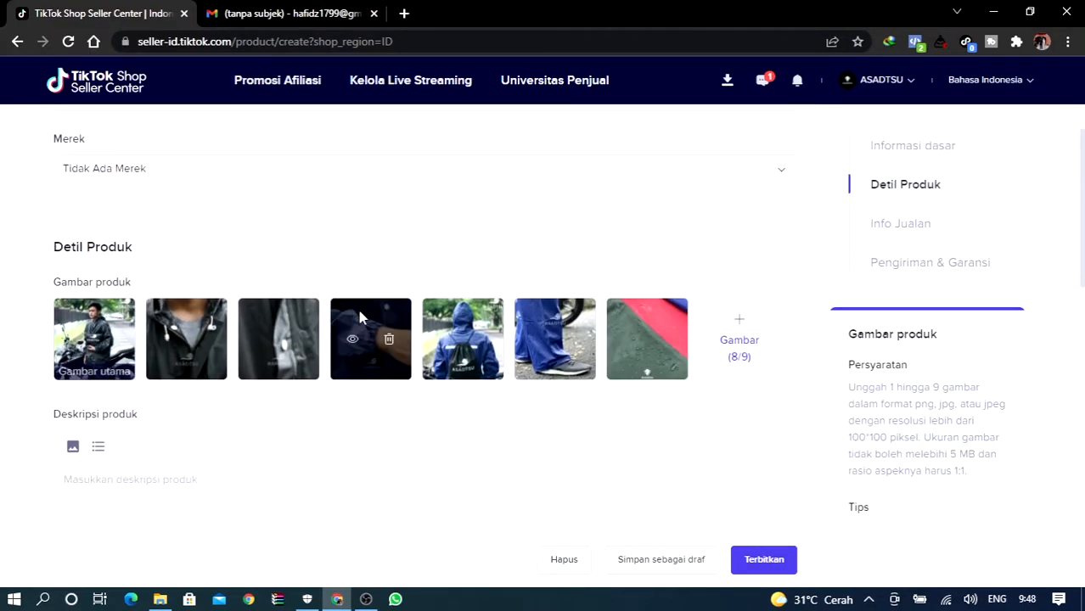
{"action": "scroll", "coordinate": [410, 325], "scroll_direction": "down", "scroll_amount": 1}
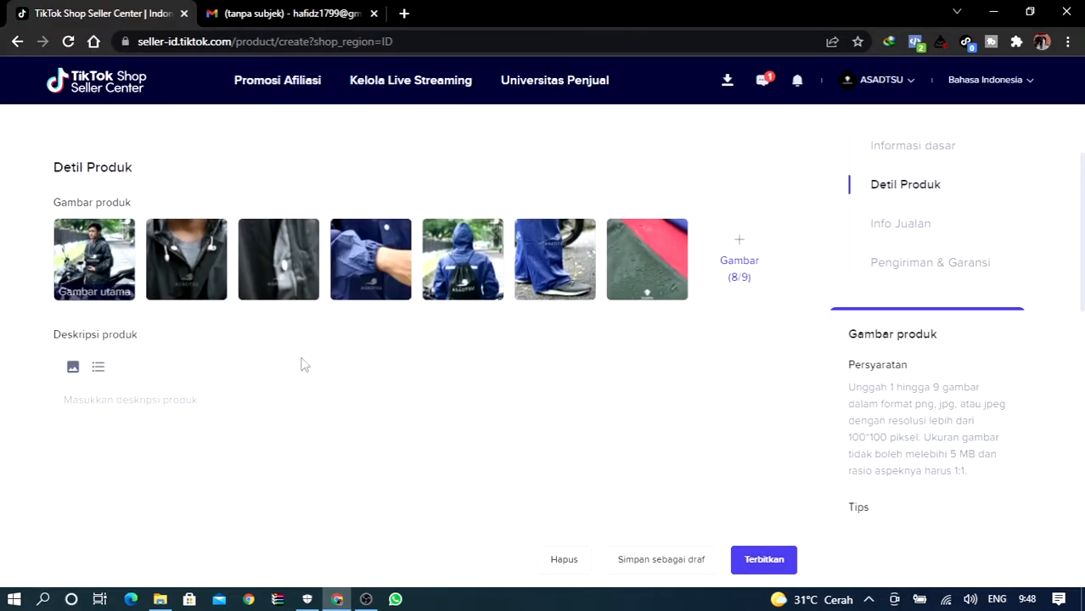
Try out the image insertion and bulleted list options of the product description.
{"action": "scroll", "coordinate": [152, 357], "scroll_direction": "down", "scroll_amount": 1}
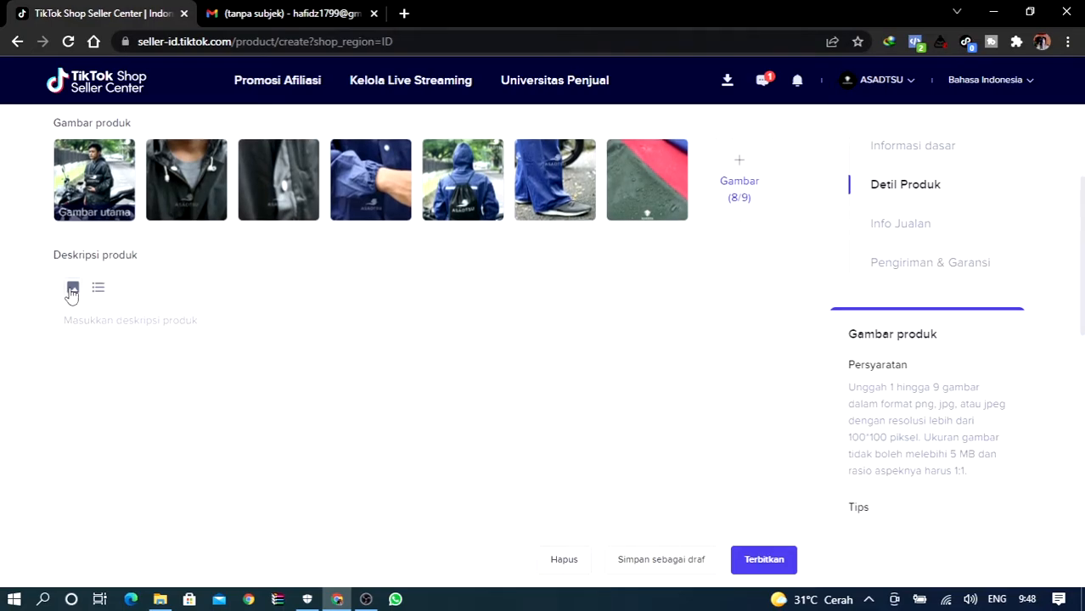
{"action": "left_click", "coordinate": [72, 291]}
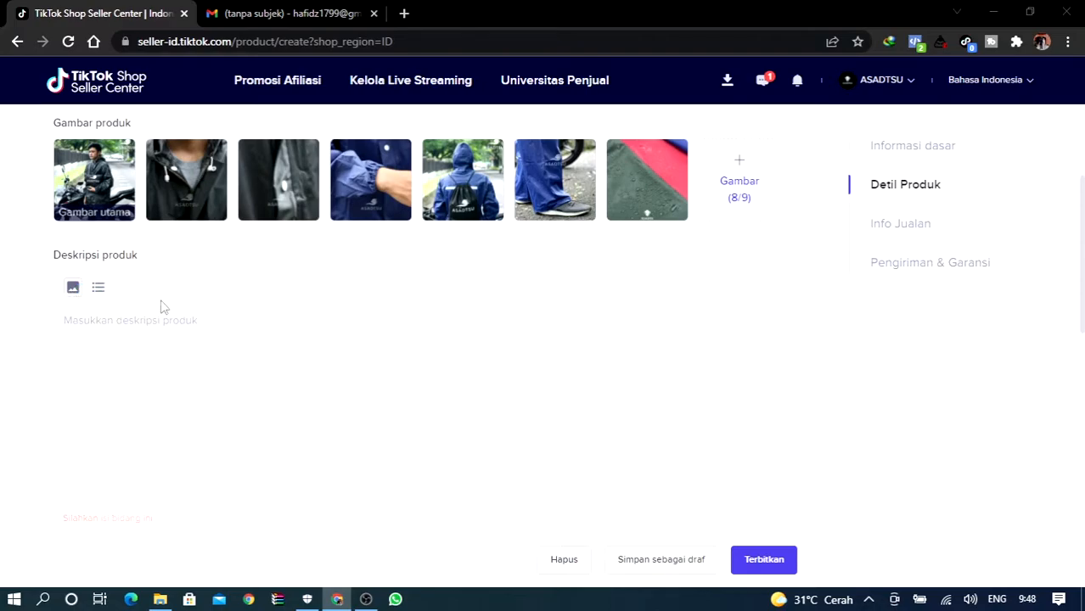
{"action": "left_click", "coordinate": [524, 12]}
{"action": "left_click", "coordinate": [99, 291]}
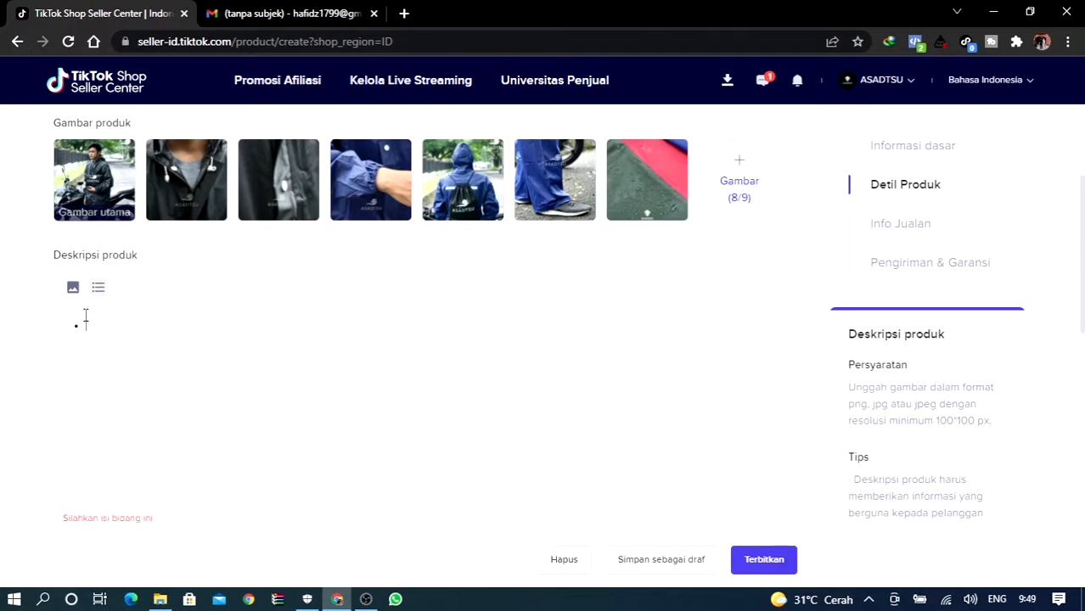
{"action": "left_click", "coordinate": [73, 289]}
{"action": "left_click", "coordinate": [523, 14]}
{"action": "left_click", "coordinate": [98, 288]}
Switch to the open Gmail message and copy the full raincoat description text from it.
{"action": "left_click", "coordinate": [268, 12]}
{"action": "left_click_drag", "start_coordinate": [263, 253], "coordinate": [448, 456]}
{"action": "right_click", "coordinate": [459, 424]}
{"action": "left_click", "coordinate": [498, 437]}
Return to the TikTok Shop product form and paste the copied text into the product description.
{"action": "left_click", "coordinate": [101, 14]}
{"action": "left_click", "coordinate": [97, 328]}
{"action": "right_click", "coordinate": [97, 327]}
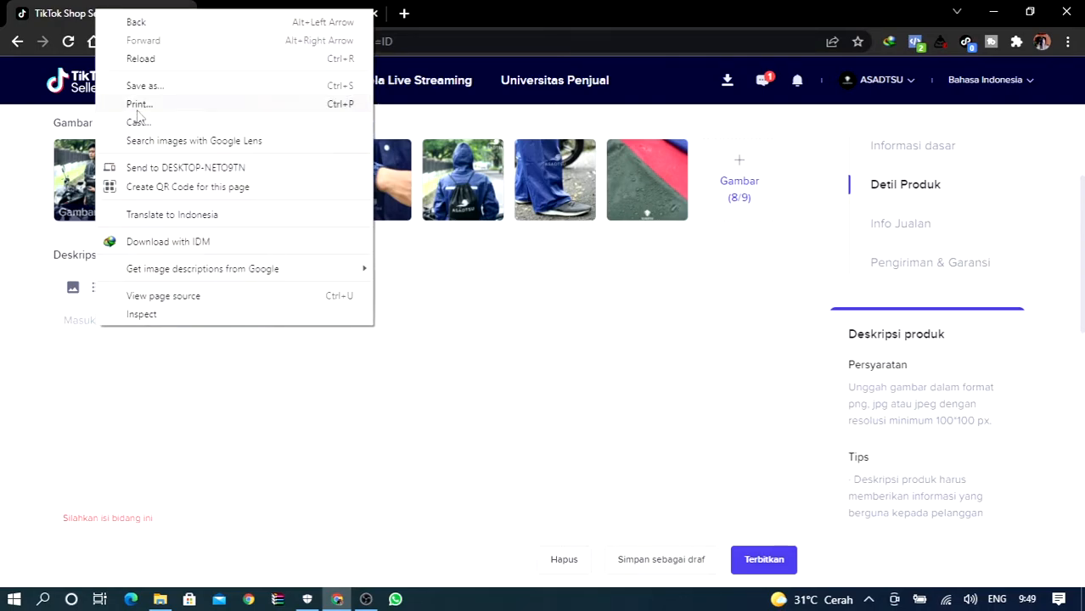
{"action": "left_click", "coordinate": [119, 376]}
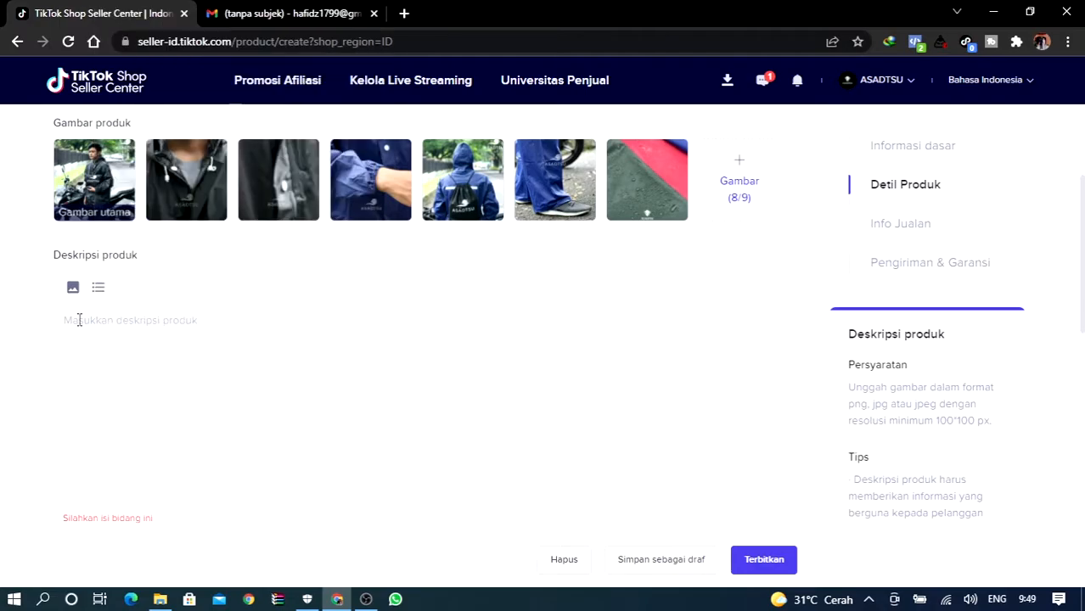
{"action": "right_click", "coordinate": [79, 319]}
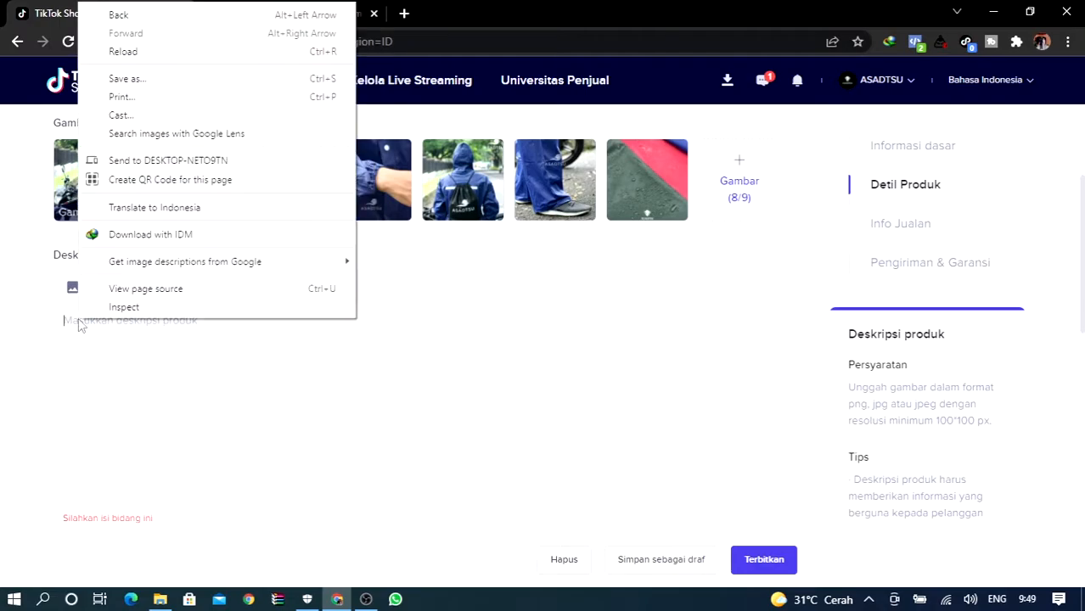
{"action": "left_click", "coordinate": [119, 339]}
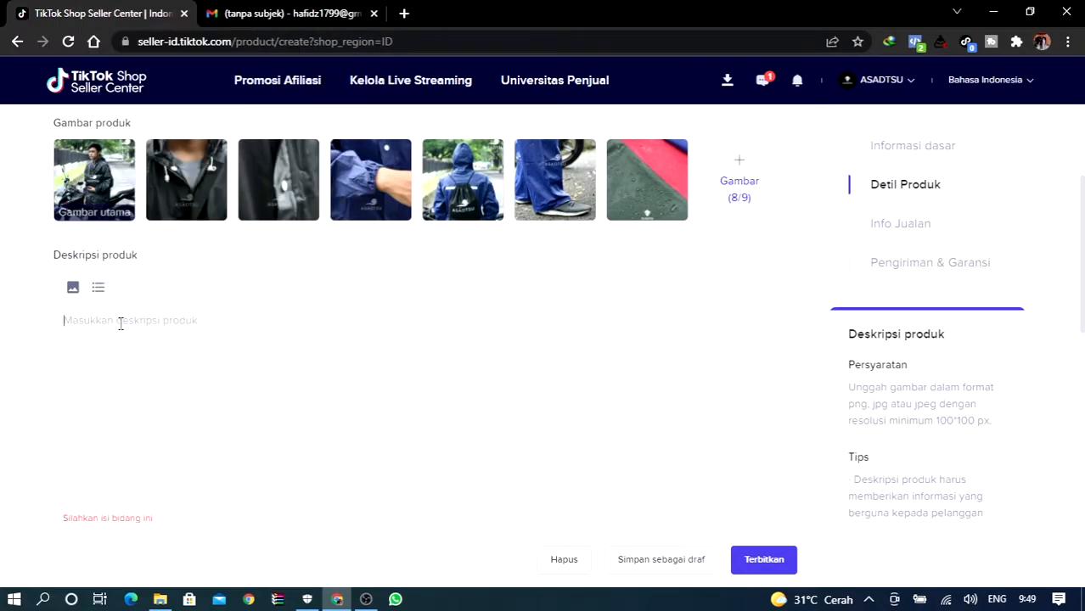
{"action": "right_click", "coordinate": [121, 324]}
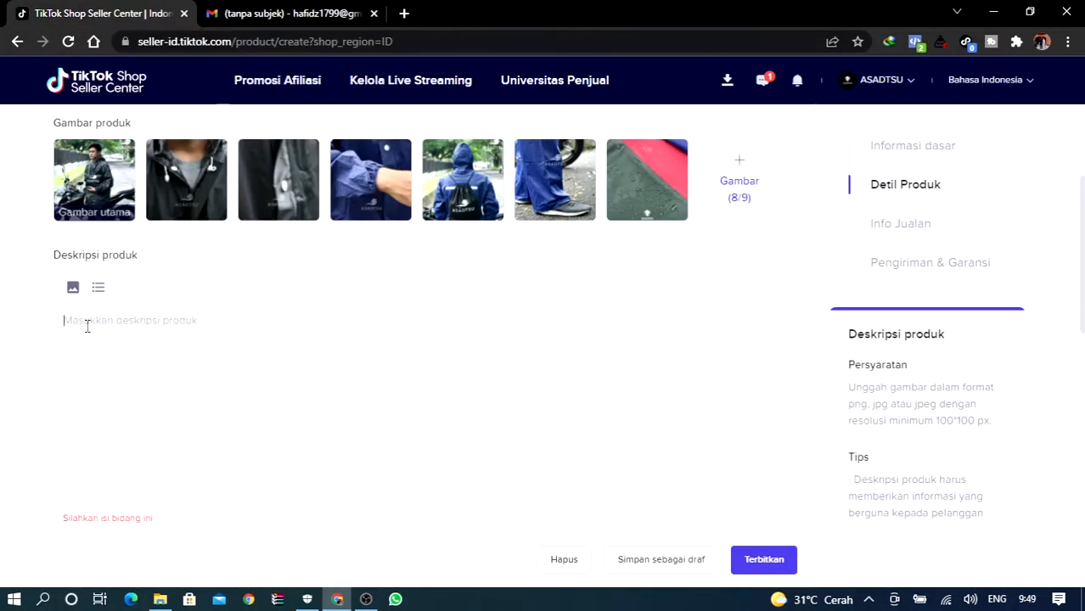
{"action": "key", "text": "ctrl+v"}
Remove the blank lines above the description's first line and check the pasted text through to its end.
{"action": "scroll", "coordinate": [115, 340], "scroll_direction": "up", "scroll_amount": 2}
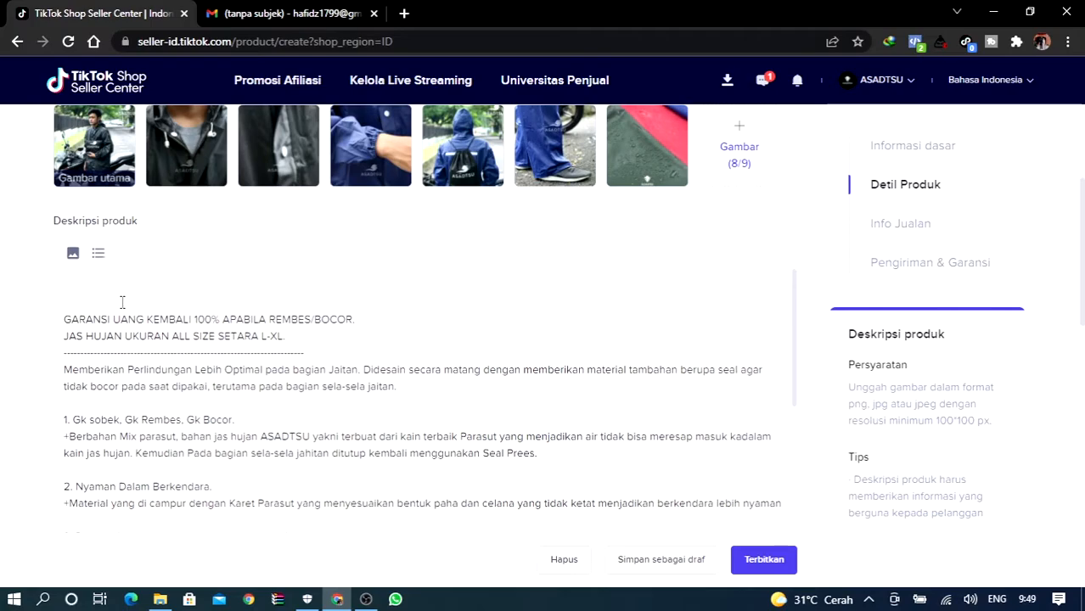
{"action": "scroll", "coordinate": [125, 302], "scroll_direction": "down", "scroll_amount": 1}
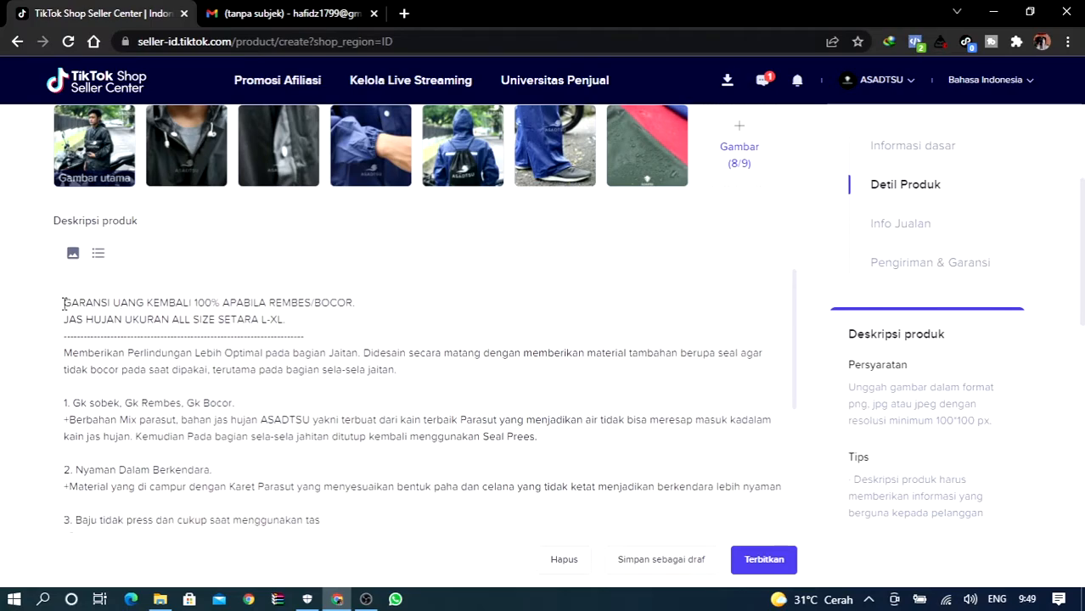
{"action": "scroll", "coordinate": [63, 304], "scroll_direction": "down", "scroll_amount": 1}
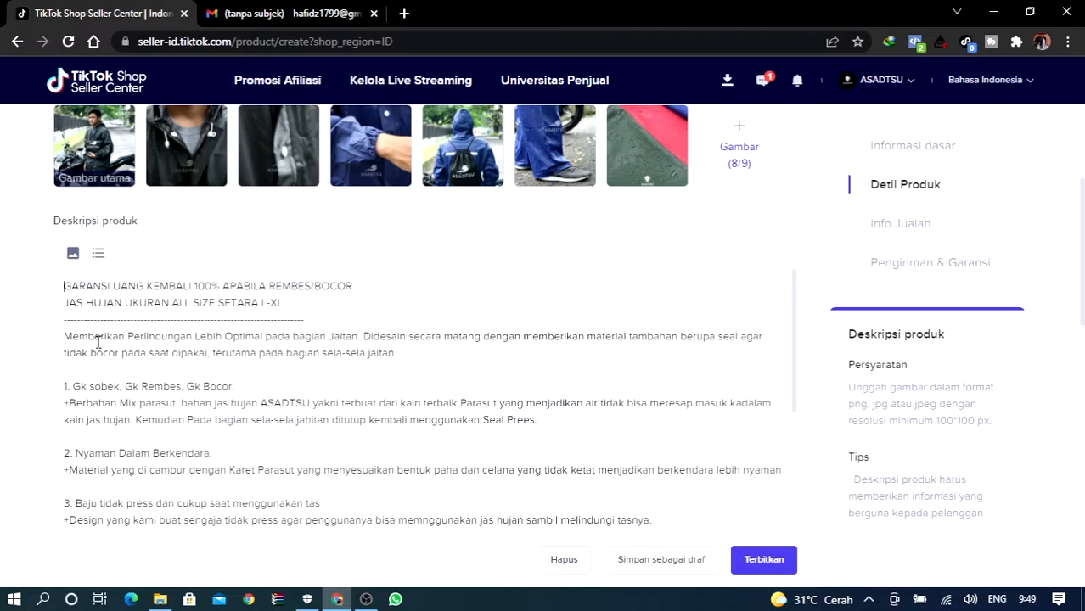
{"action": "scroll", "coordinate": [169, 374], "scroll_direction": "down", "scroll_amount": 5}
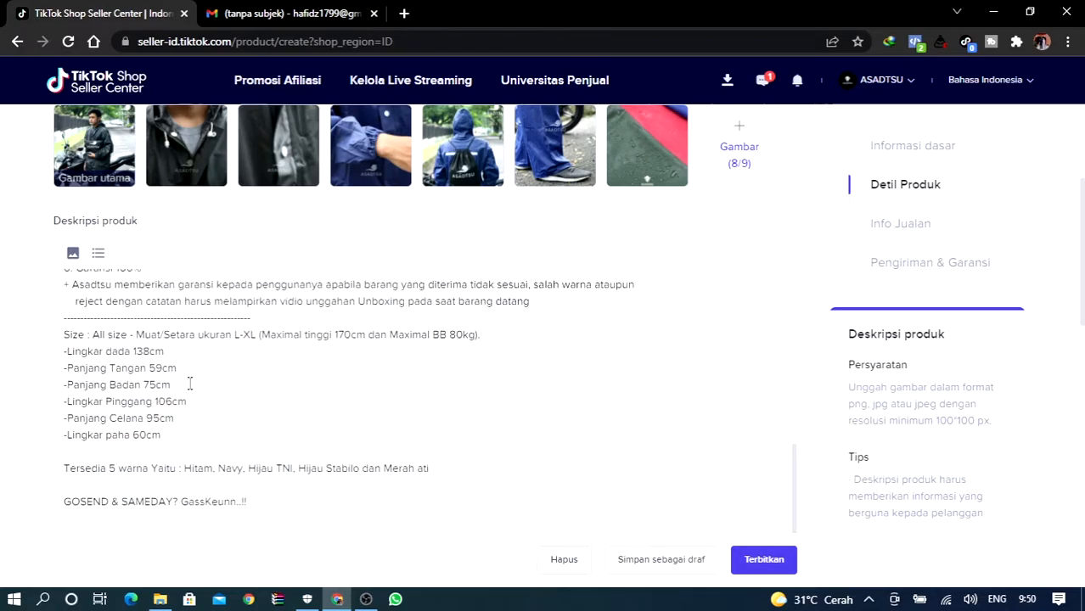
Delete the closing line "GOSEND & SAMEDAY? GassKeunn..!!" from the product description and paste the description text again.
{"action": "left_click_drag", "start_coordinate": [265, 502], "coordinate": [25, 522]}
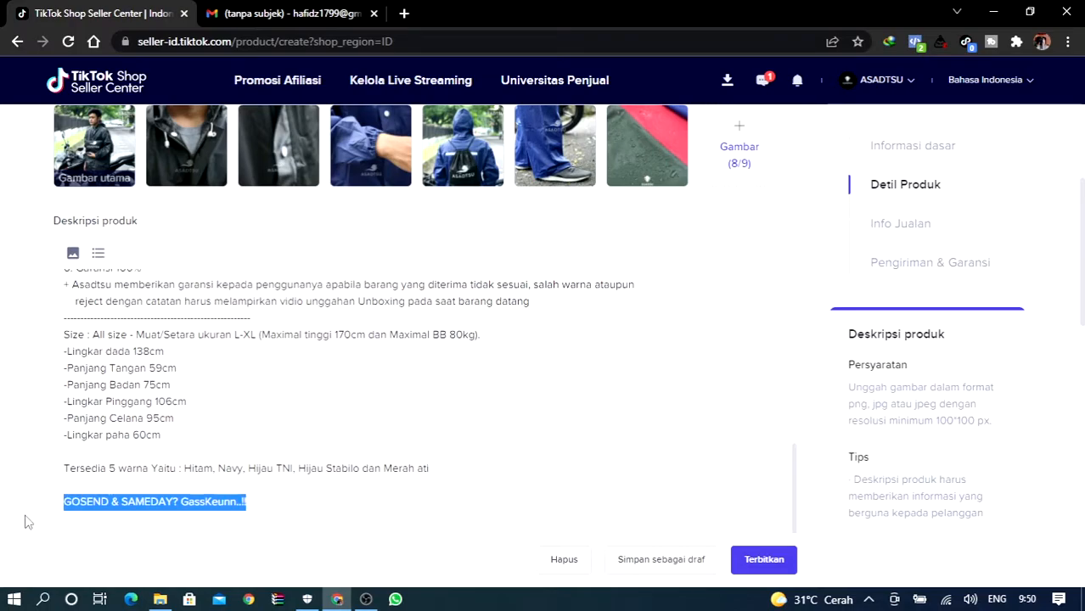
{"action": "key", "text": "BackSpace"}
{"action": "key", "text": "BackSpace"}
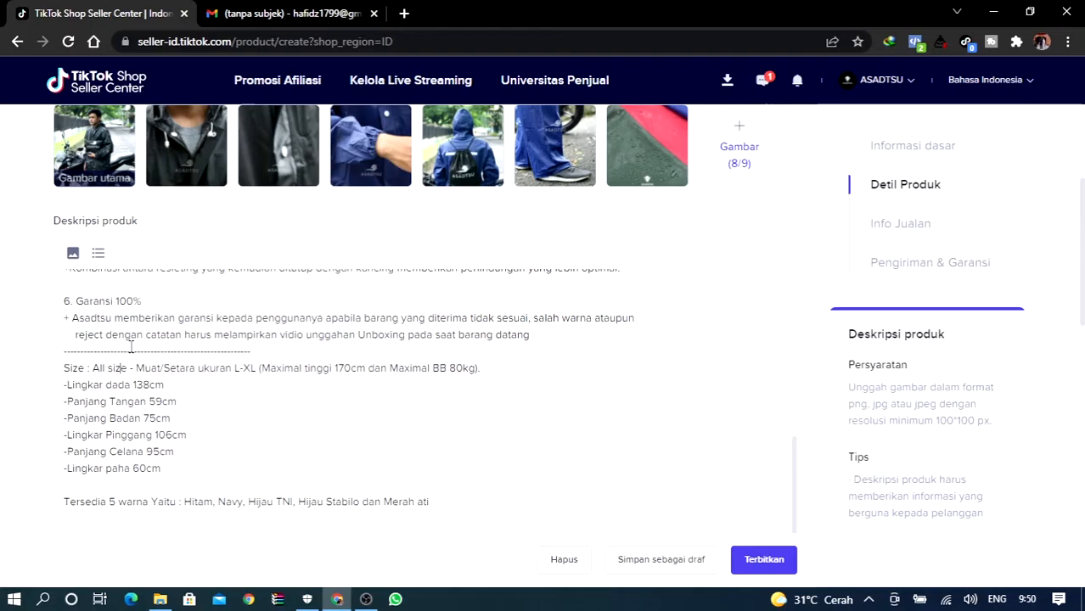
{"action": "scroll", "coordinate": [144, 360], "scroll_direction": "down", "scroll_amount": 4}
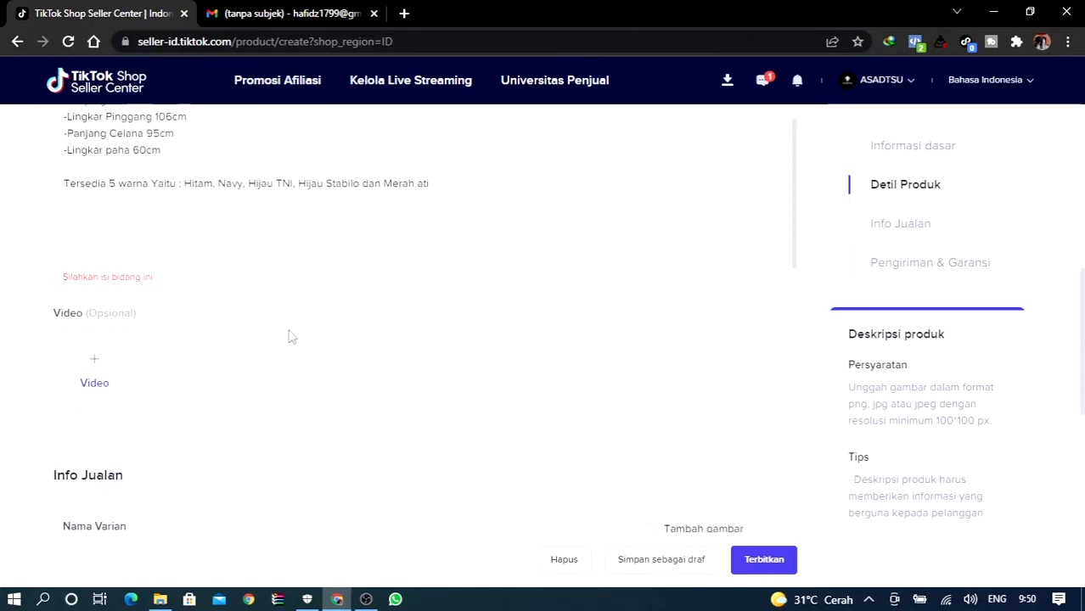
{"action": "key", "text": "ctrl+v"}
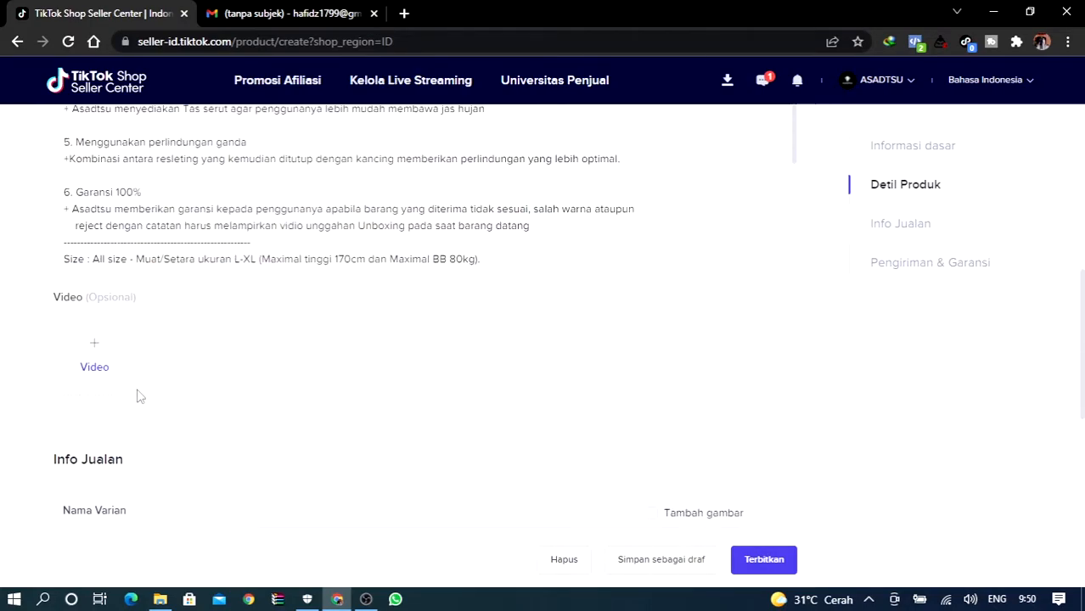
Upload the video file Jas Hujan Fix as the product video.
{"action": "left_click", "coordinate": [111, 346]}
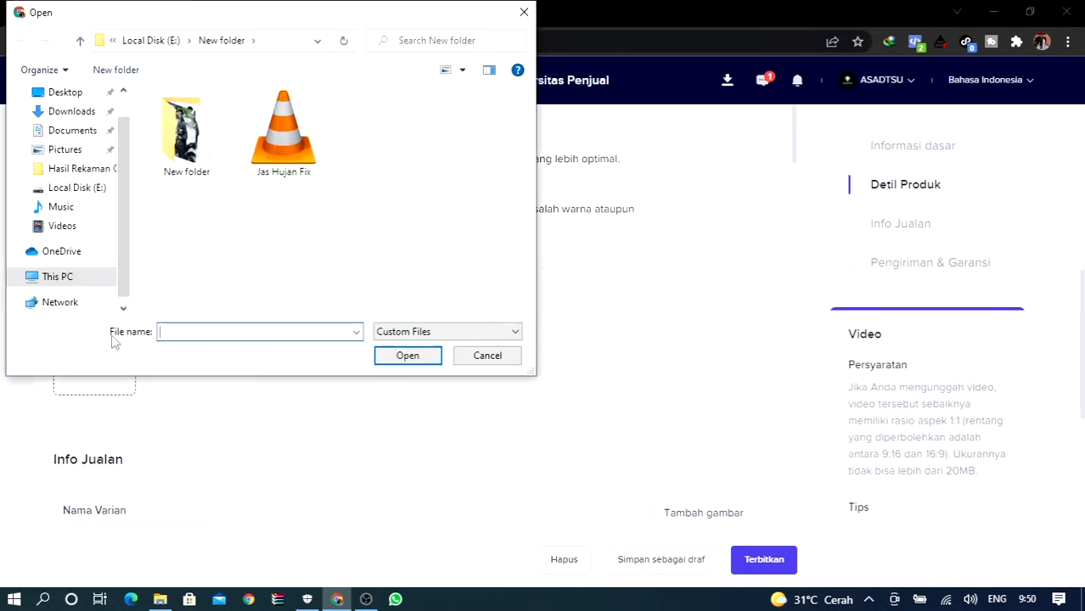
{"action": "left_click", "coordinate": [285, 140]}
{"action": "left_click", "coordinate": [419, 354]}
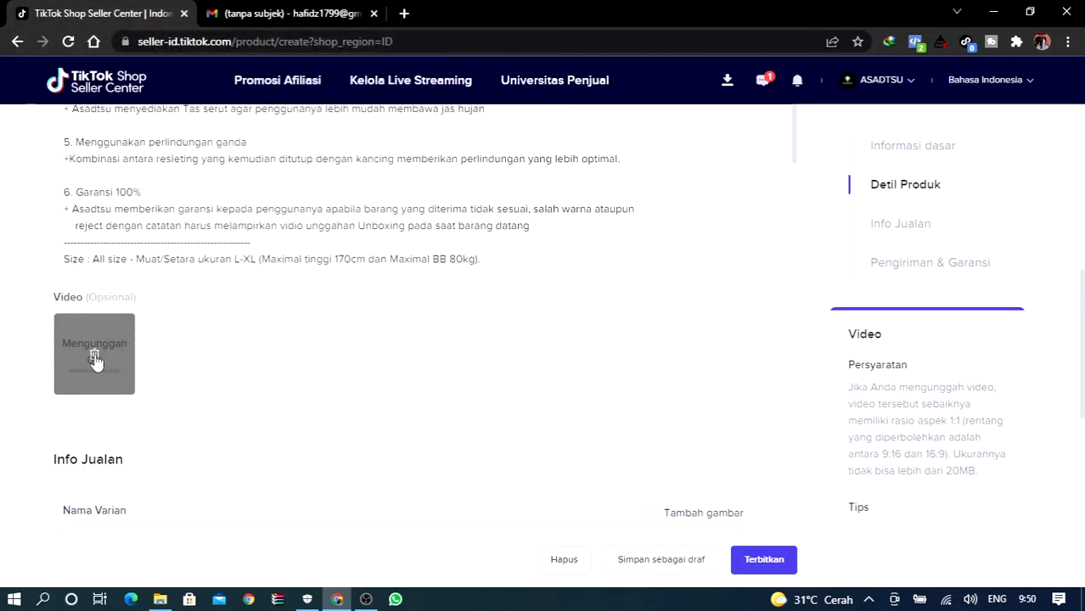
Choose Warna as the variant name in the Info Jualan section.
{"action": "scroll", "coordinate": [274, 351], "scroll_direction": "down", "scroll_amount": 2}
{"action": "scroll", "coordinate": [273, 351], "scroll_direction": "down", "scroll_amount": 1}
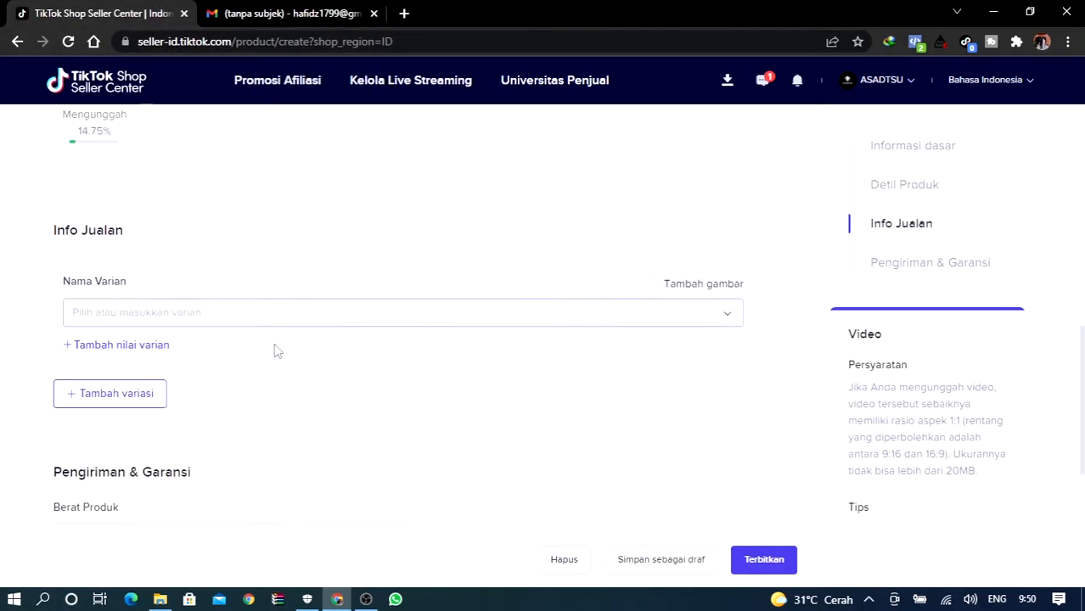
{"action": "left_click", "coordinate": [295, 312]}
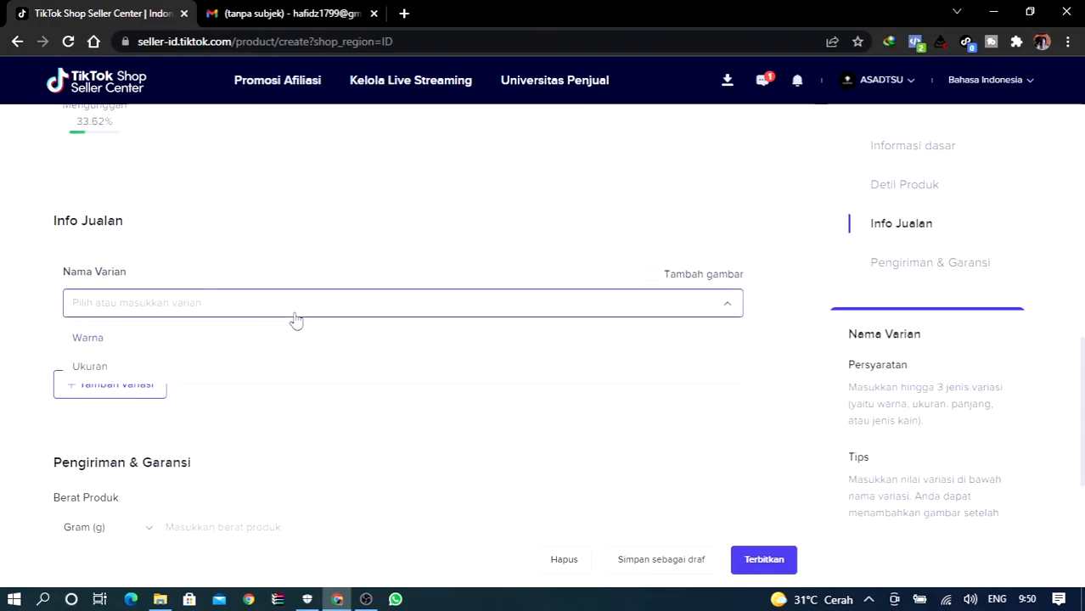
{"action": "left_click", "coordinate": [123, 344]}
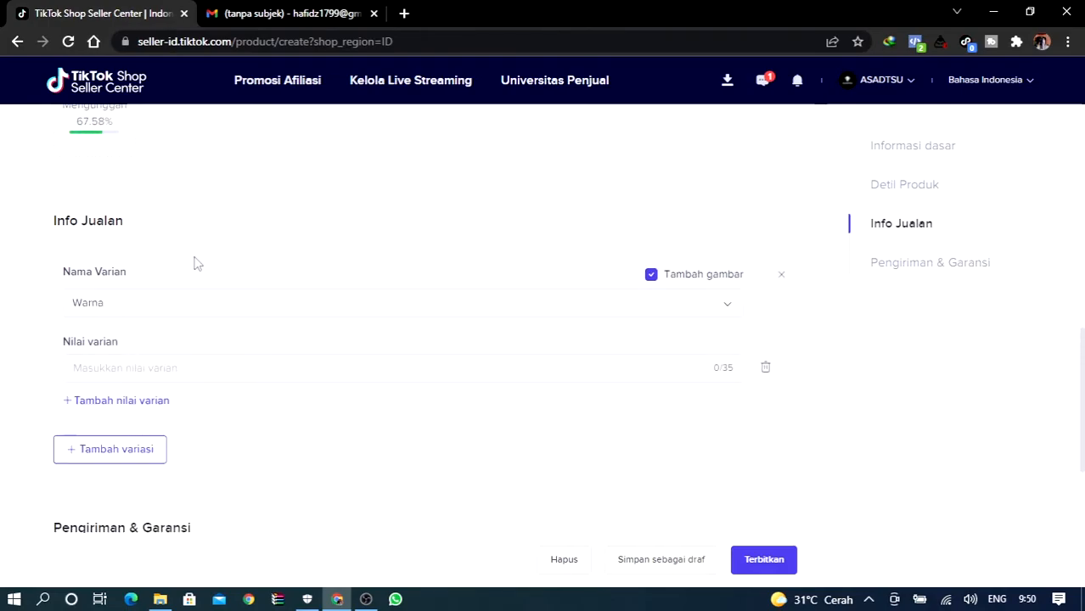
Enter Hitam, Navy and Hijau Army as the first three values of the Warna variant.
{"action": "left_click", "coordinate": [121, 371]}
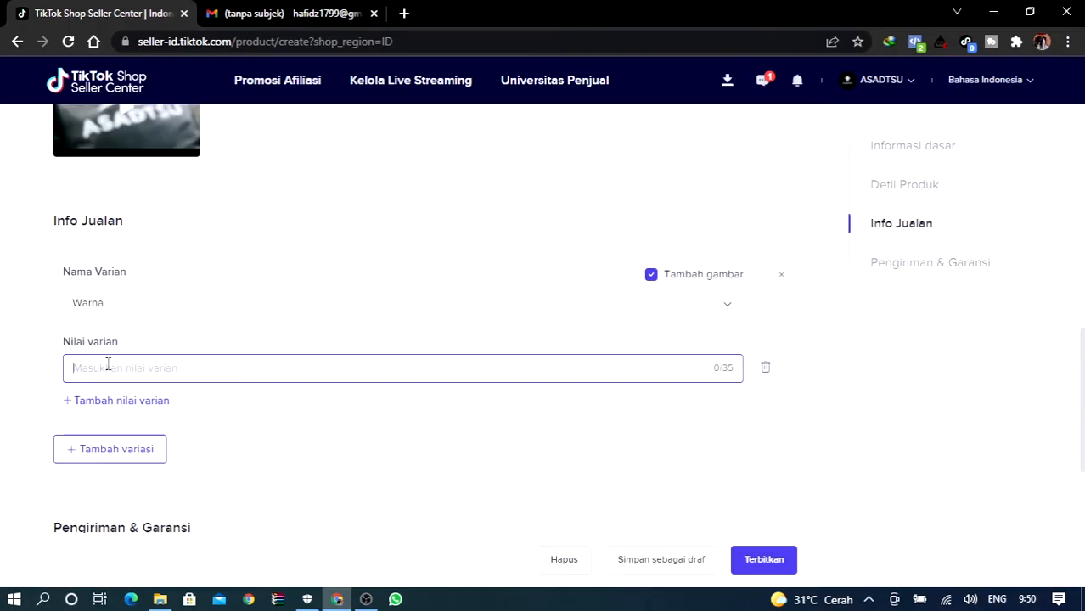
{"action": "type", "text": "Hitam"}
{"action": "left_click", "coordinate": [165, 402]}
{"action": "type", "text": "Navy"}
{"action": "left_click", "coordinate": [128, 465]}
{"action": "type", "text": "Hijau Army"}
Add the values Marun and Hijau Stabilo to the Warna variant and remove the extra blank value row.
{"action": "scroll", "coordinate": [123, 494], "scroll_direction": "down", "scroll_amount": 2}
{"action": "left_click", "coordinate": [125, 374]}
{"action": "type", "text": "Marun"}
{"action": "left_click", "coordinate": [110, 437]}
{"action": "type", "text": "Hijau Stabilo"}
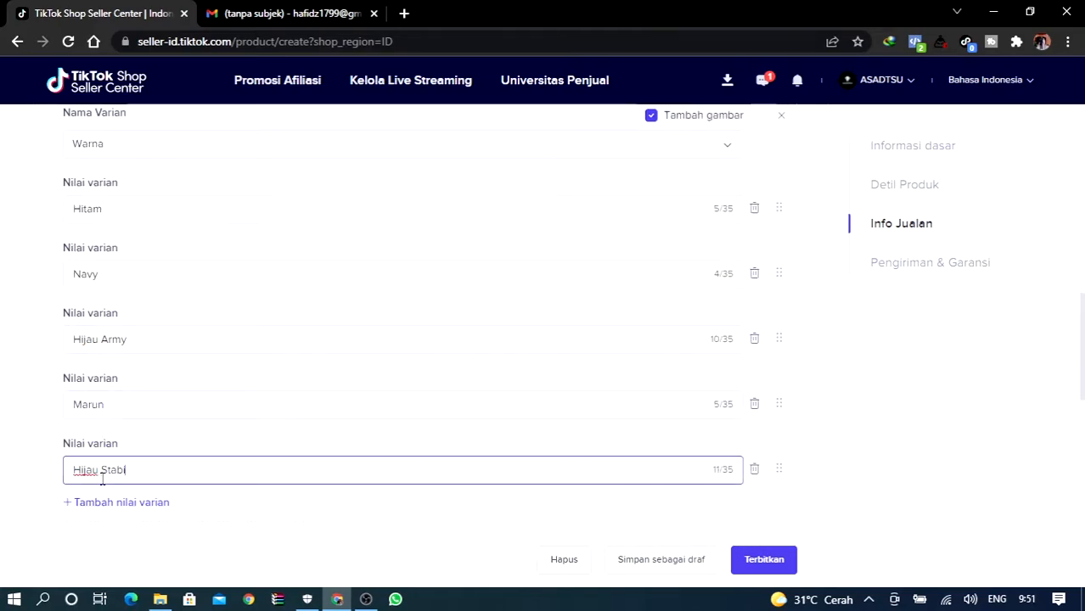
{"action": "left_click", "coordinate": [119, 503]}
{"action": "scroll", "coordinate": [270, 352], "scroll_direction": "down", "scroll_amount": 2}
{"action": "left_click", "coordinate": [754, 376]}
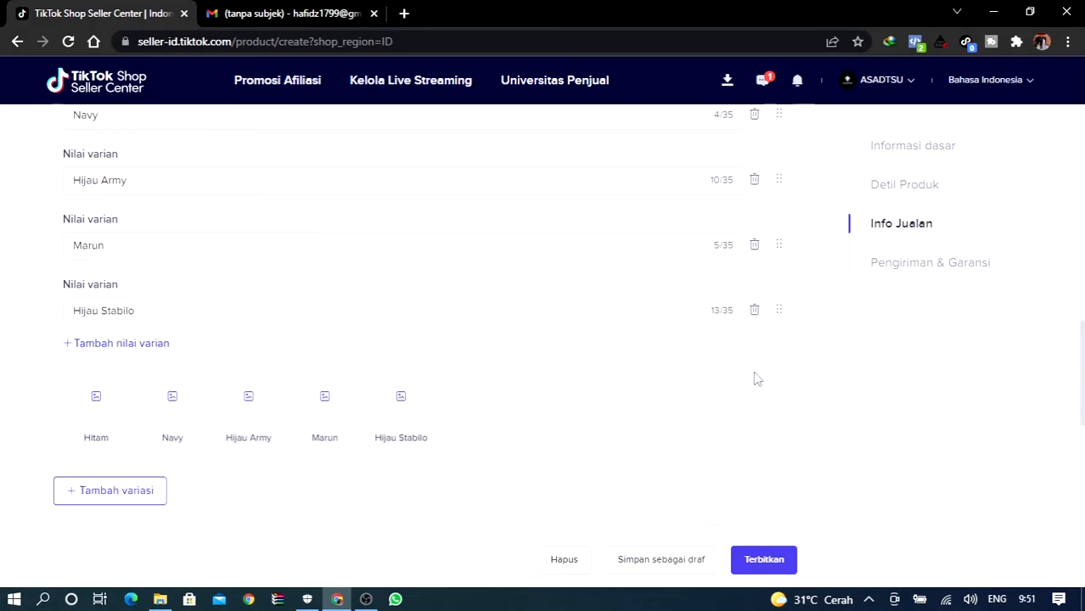
Upload the matching motorcycle rider photo for each colour variant: Hitam, Navy, Hijau Army, Marun and Hijau Stabilo.
{"action": "left_click", "coordinate": [112, 394]}
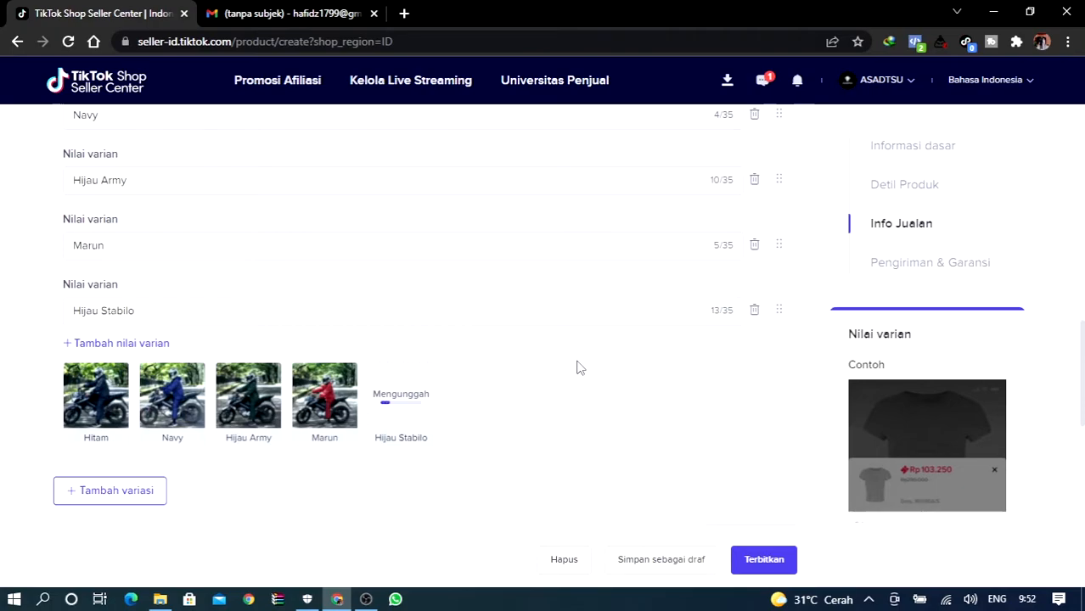
{"action": "scroll", "coordinate": [529, 373], "scroll_direction": "down", "scroll_amount": 1}
{"action": "scroll", "coordinate": [528, 373], "scroll_direction": "down", "scroll_amount": 3}
{"action": "scroll", "coordinate": [524, 374], "scroll_direction": "up", "scroll_amount": 6}
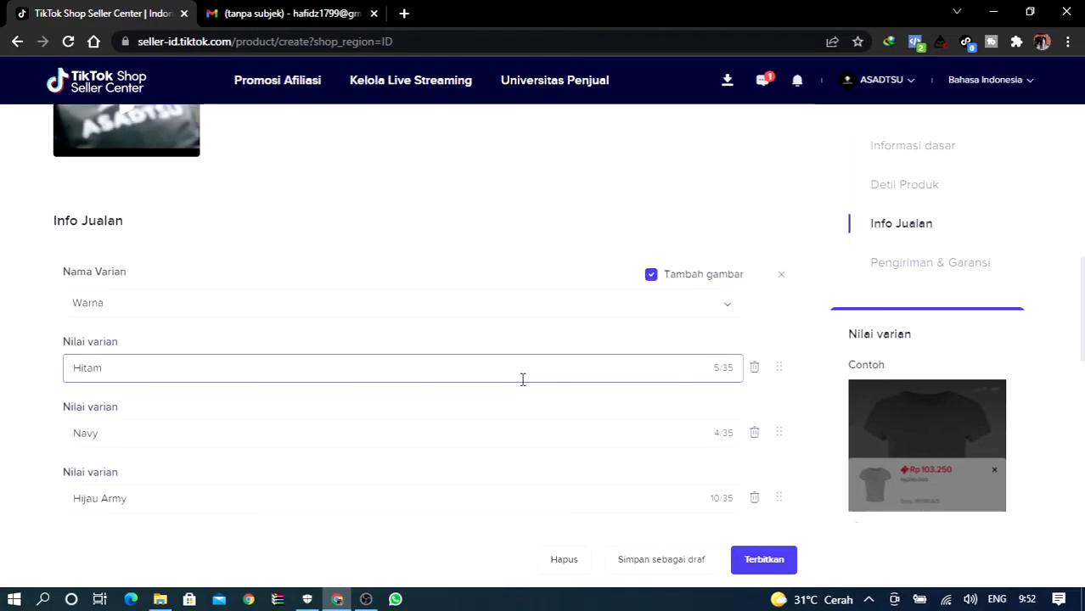
{"action": "scroll", "coordinate": [523, 376], "scroll_direction": "down", "scroll_amount": 4}
{"action": "scroll", "coordinate": [410, 399], "scroll_direction": "up", "scroll_amount": 4}
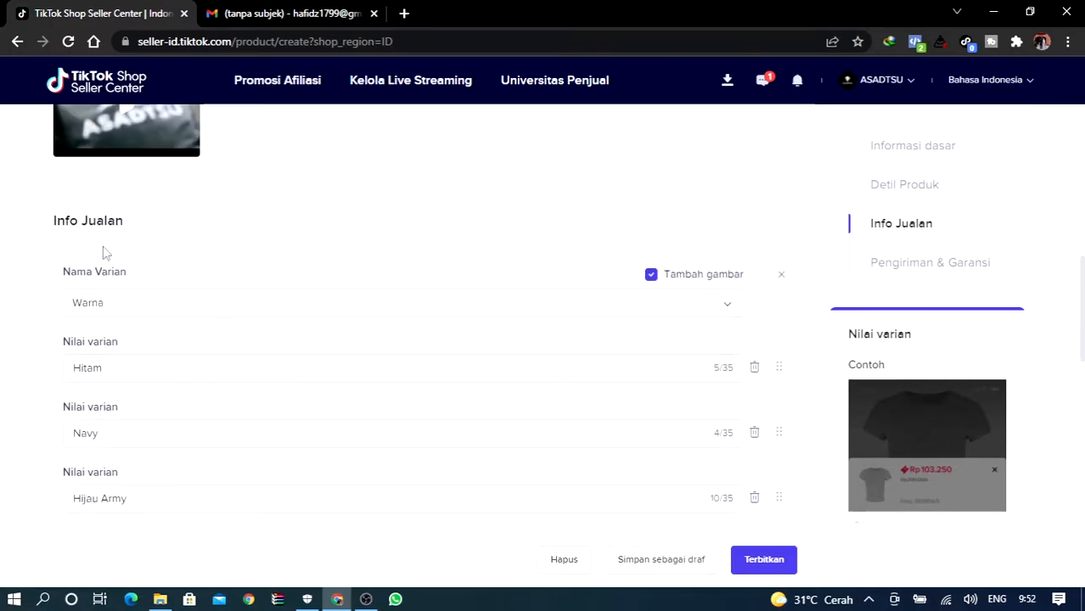
{"action": "scroll", "coordinate": [122, 293], "scroll_direction": "down", "scroll_amount": 5}
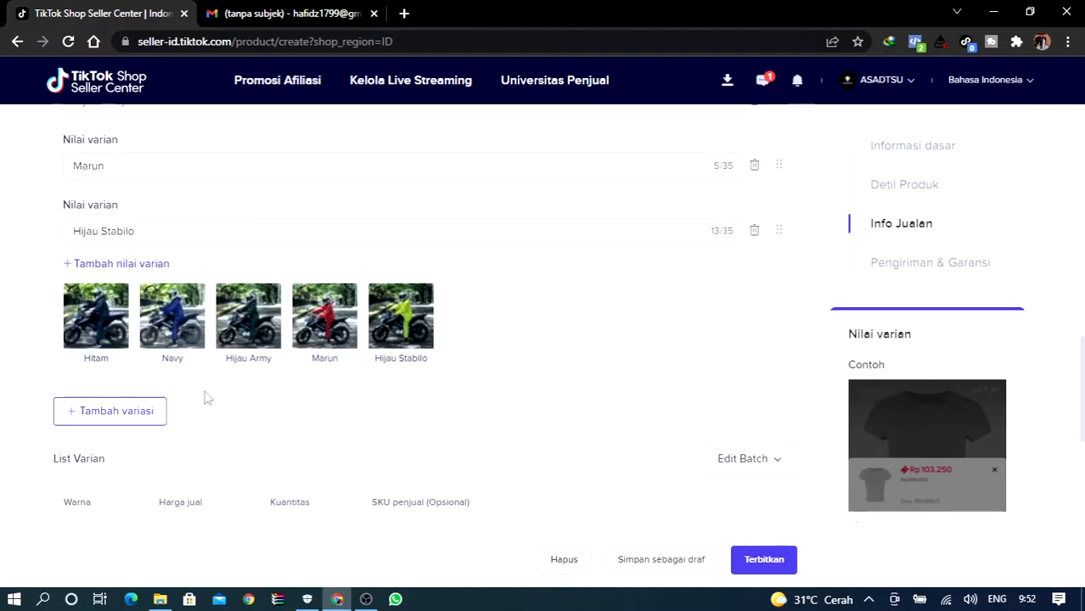
{"action": "left_click", "coordinate": [140, 409]}
{"action": "left_click", "coordinate": [151, 450]}
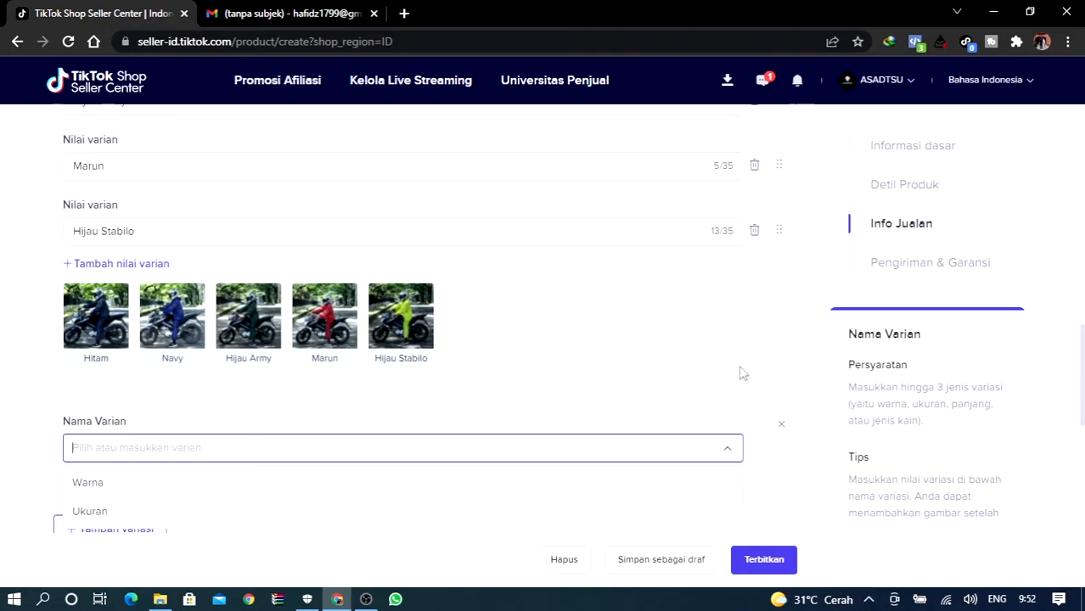
{"action": "left_click", "coordinate": [781, 425]}
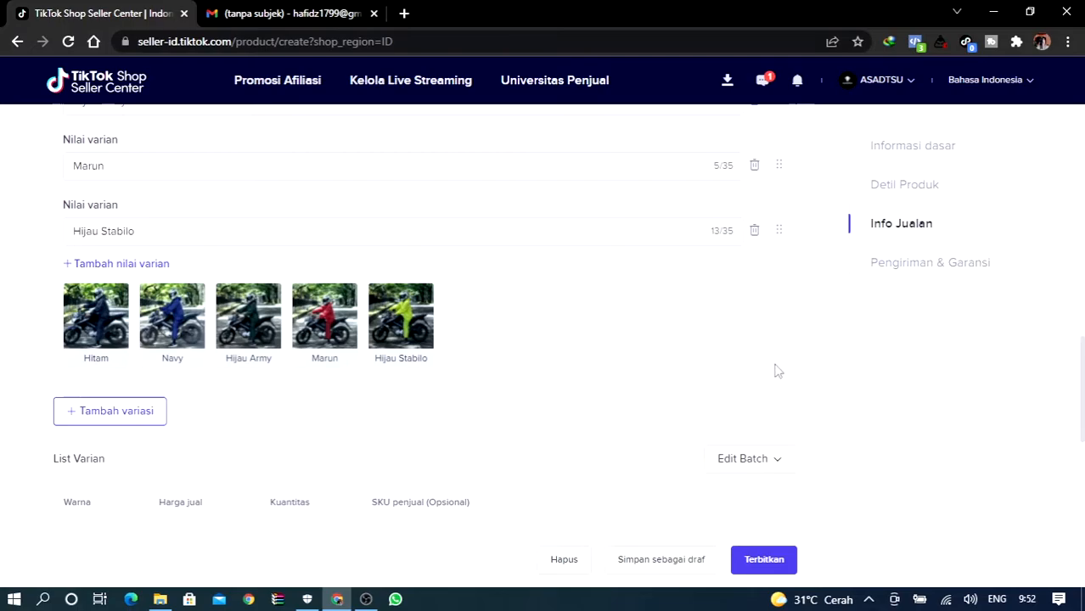
Set the selling price of all five colour variants to Rp 190.000 in the variant list.
{"action": "scroll", "coordinate": [624, 350], "scroll_direction": "down", "scroll_amount": 3}
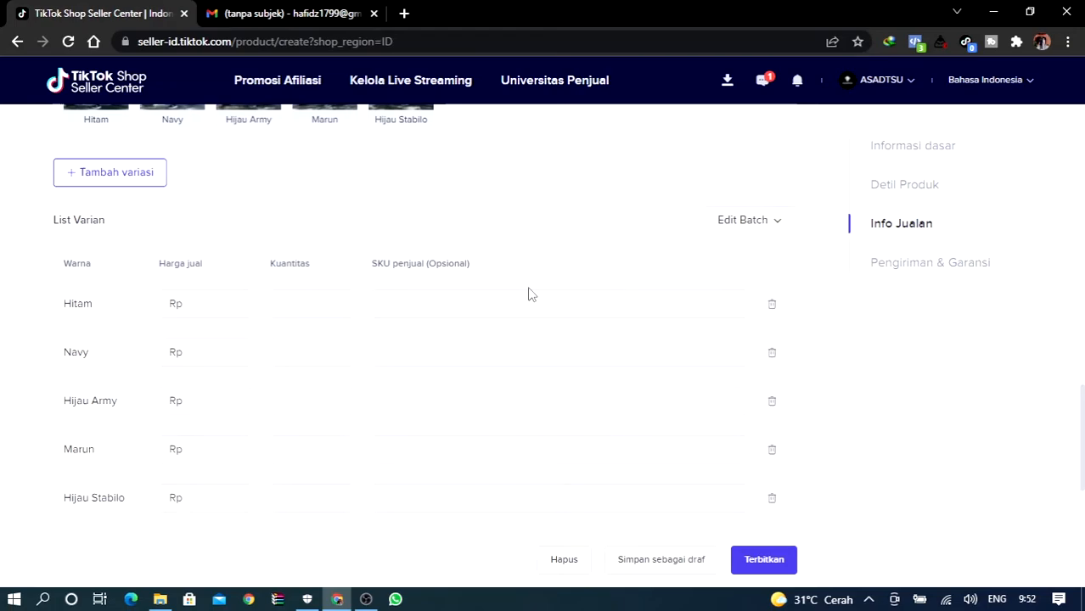
{"action": "left_click", "coordinate": [208, 311]}
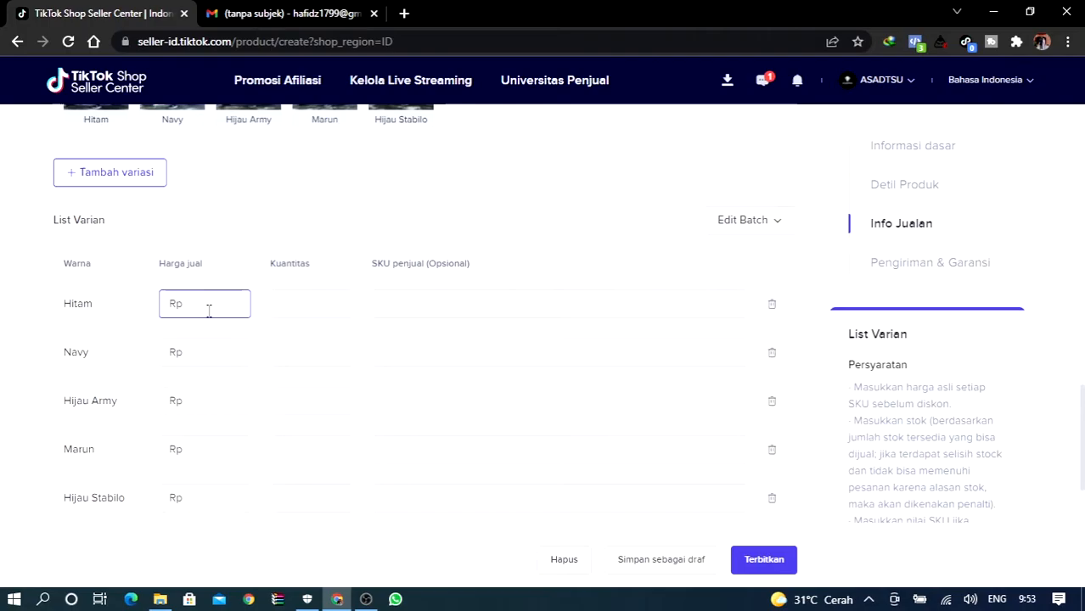
{"action": "type", "text": "190.000"}
{"action": "double_click", "coordinate": [202, 304]}
{"action": "key", "text": "ctrl+c"}
{"action": "left_click", "coordinate": [196, 350]}
{"action": "key", "text": "ctrl+v"}
{"action": "left_click", "coordinate": [204, 401]}
{"action": "key", "text": "ctrl+v"}
{"action": "left_click", "coordinate": [205, 450]}
{"action": "key", "text": "ctrl+v"}
Set the variant quantities to 900 for Hitam, 800 for Navy, 799 for Hijau Army, 899 for Marun and 0 for Hijau Stabilo.
{"action": "left_click", "coordinate": [305, 295]}
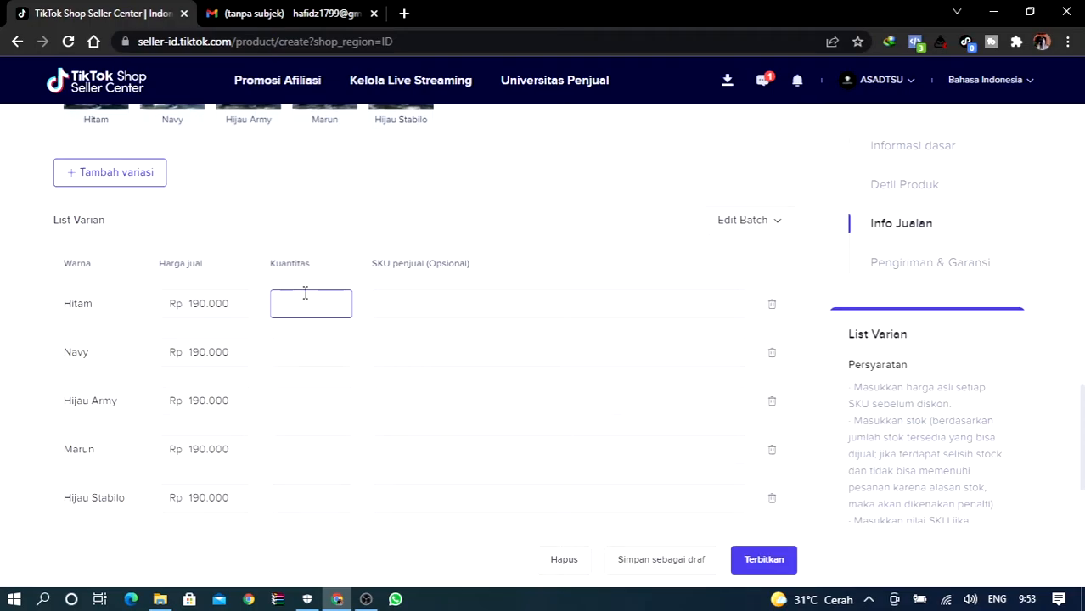
{"action": "type", "text": "900"}
{"action": "left_click", "coordinate": [287, 352]}
{"action": "type", "text": "800"}
{"action": "left_click", "coordinate": [283, 400]}
{"action": "type", "text": "799"}
{"action": "left_click", "coordinate": [313, 451]}
{"action": "type", "text": "899"}
{"action": "left_click", "coordinate": [307, 489]}
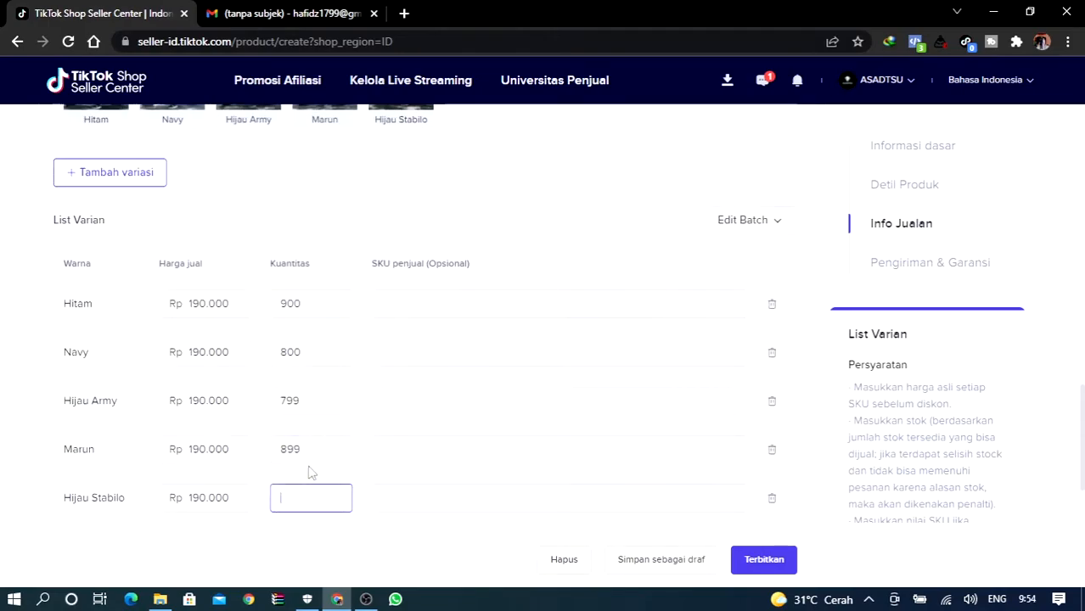
{"action": "type", "text": "0"}
{"action": "left_click", "coordinate": [412, 303]}
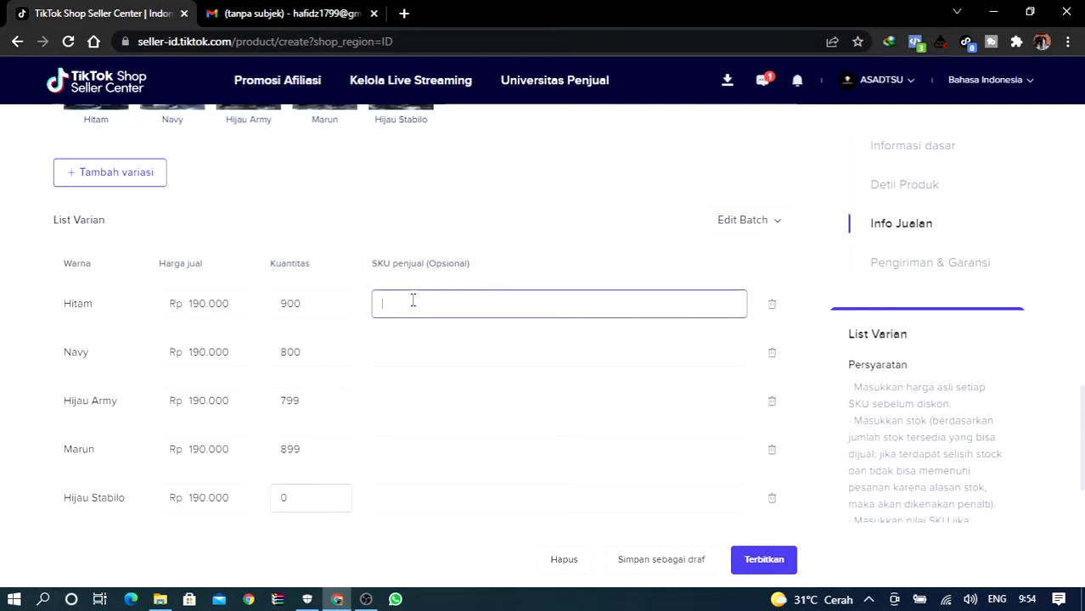
Try the product weight in Kilogram (kg) with a value of 1.000.
{"action": "scroll", "coordinate": [580, 338], "scroll_direction": "down", "scroll_amount": 1}
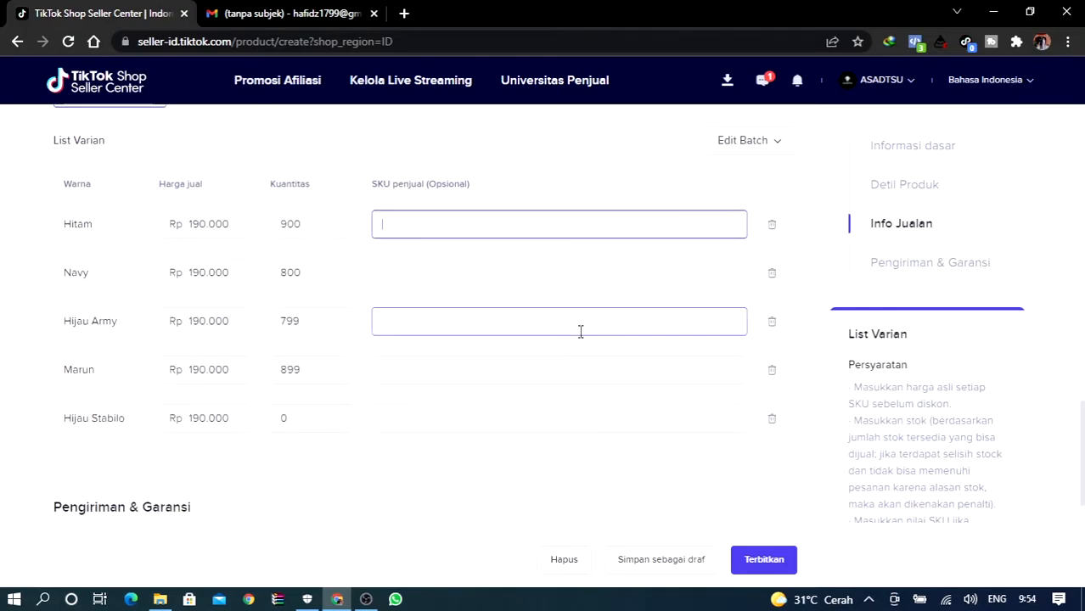
{"action": "scroll", "coordinate": [579, 335], "scroll_direction": "down", "scroll_amount": 3}
{"action": "left_click", "coordinate": [217, 340]}
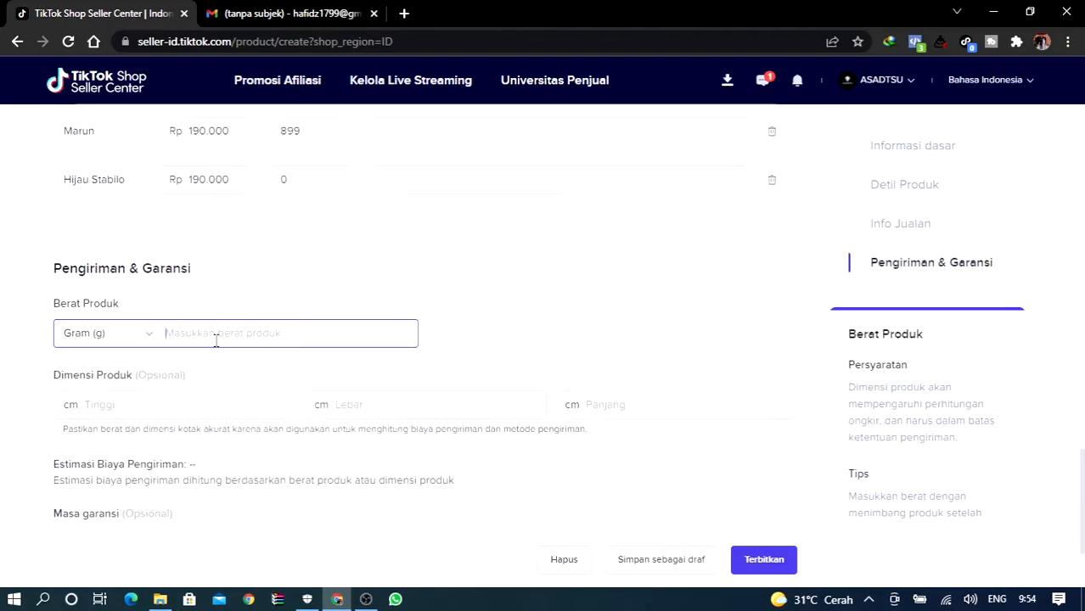
{"action": "left_click", "coordinate": [140, 340]}
{"action": "left_click", "coordinate": [129, 401]}
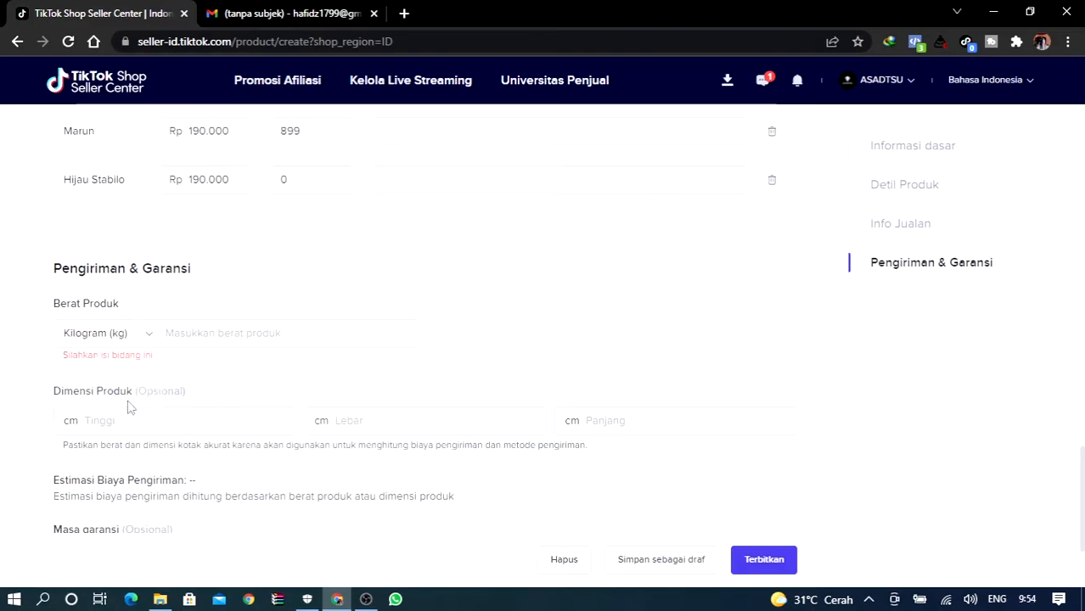
{"action": "left_click", "coordinate": [140, 348]}
{"action": "left_click", "coordinate": [123, 372]}
{"action": "left_click", "coordinate": [140, 351]}
{"action": "left_click", "coordinate": [106, 400]}
{"action": "left_click", "coordinate": [322, 344]}
{"action": "type", "text": "1000"}
{"action": "left_click", "coordinate": [400, 298]}
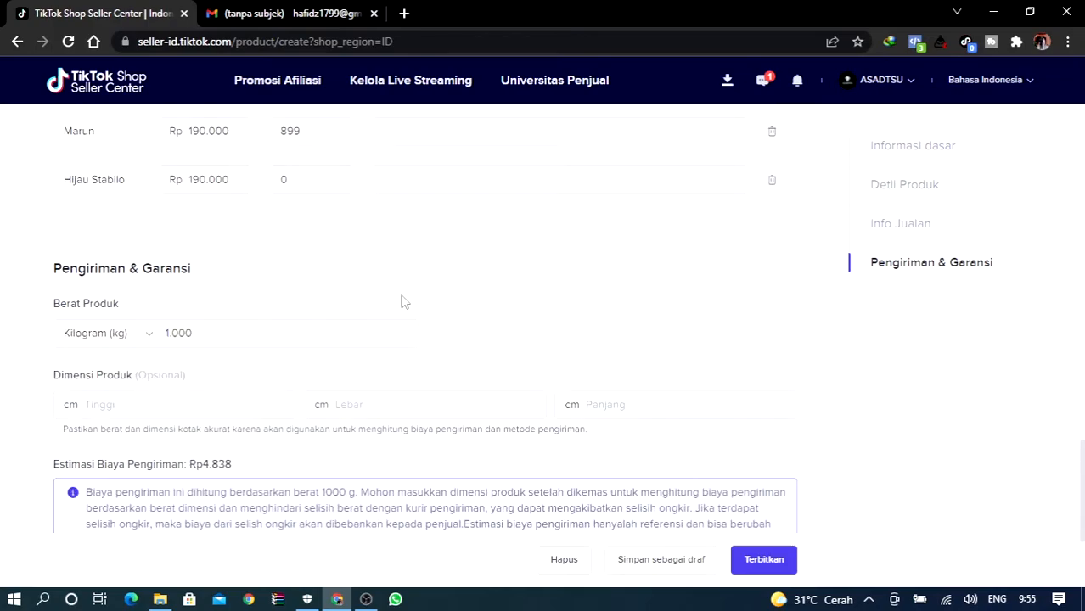
Change the weight unit to Gram (g) and set the product weight to 1000.
{"action": "left_click", "coordinate": [144, 335]}
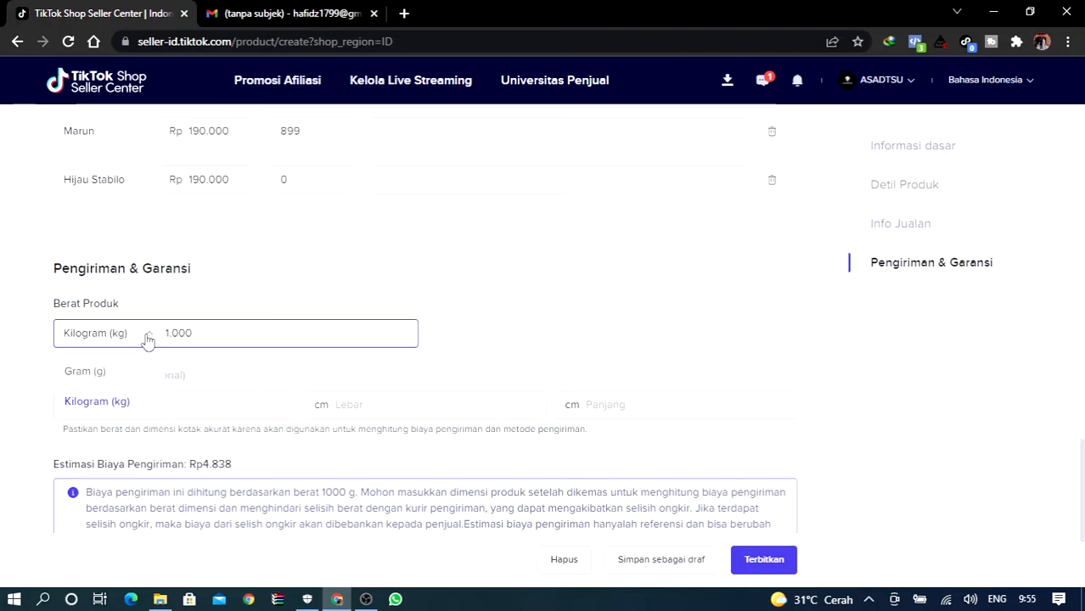
{"action": "left_click", "coordinate": [108, 373]}
{"action": "left_click", "coordinate": [185, 336]}
{"action": "type", "text": "1000"}
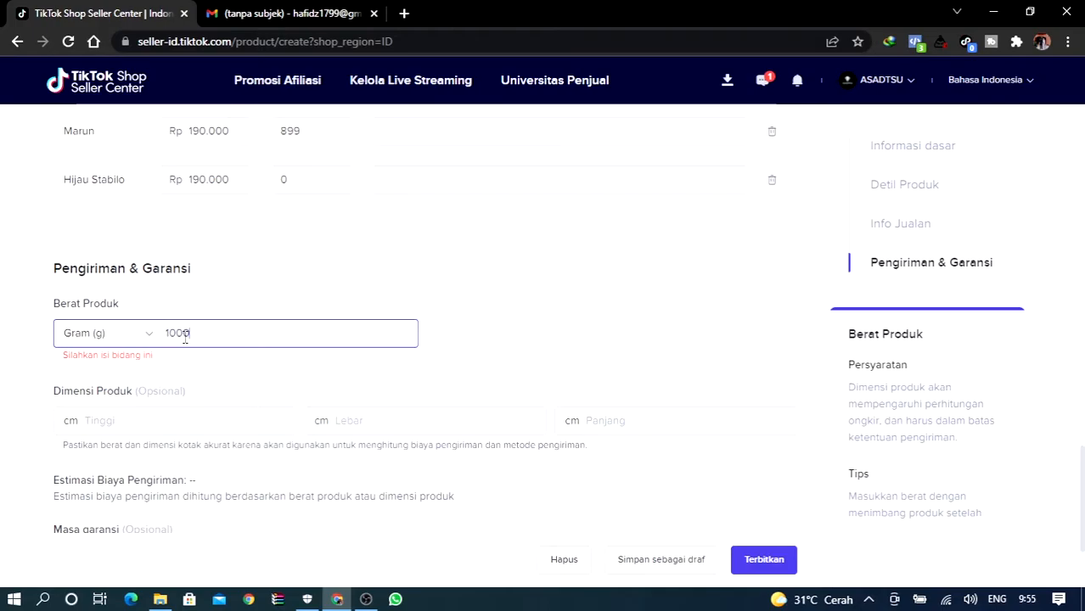
{"action": "left_click", "coordinate": [232, 288]}
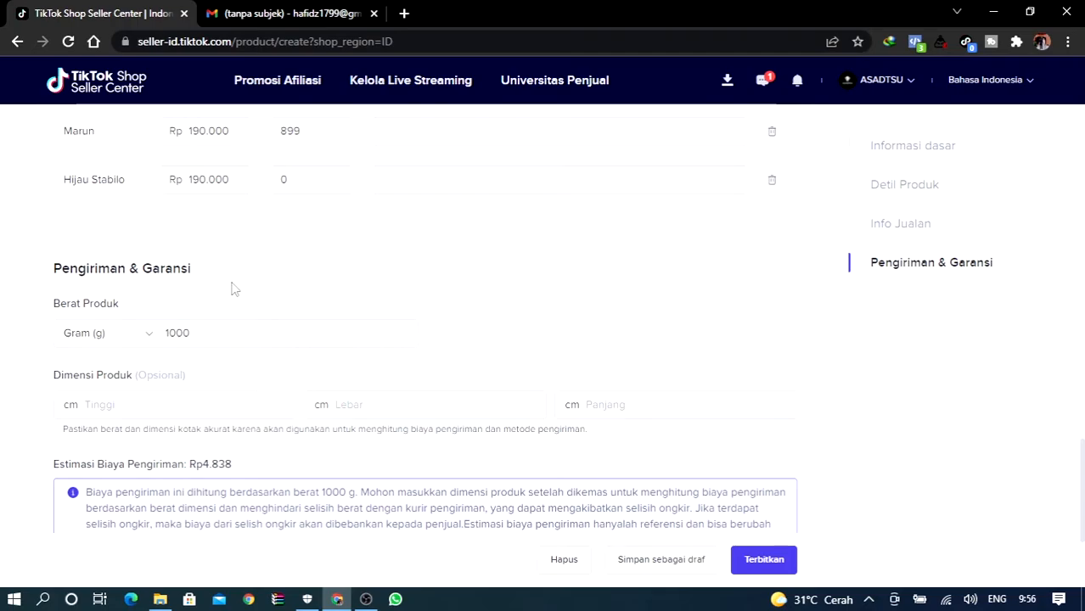
{"action": "left_click", "coordinate": [200, 330]}
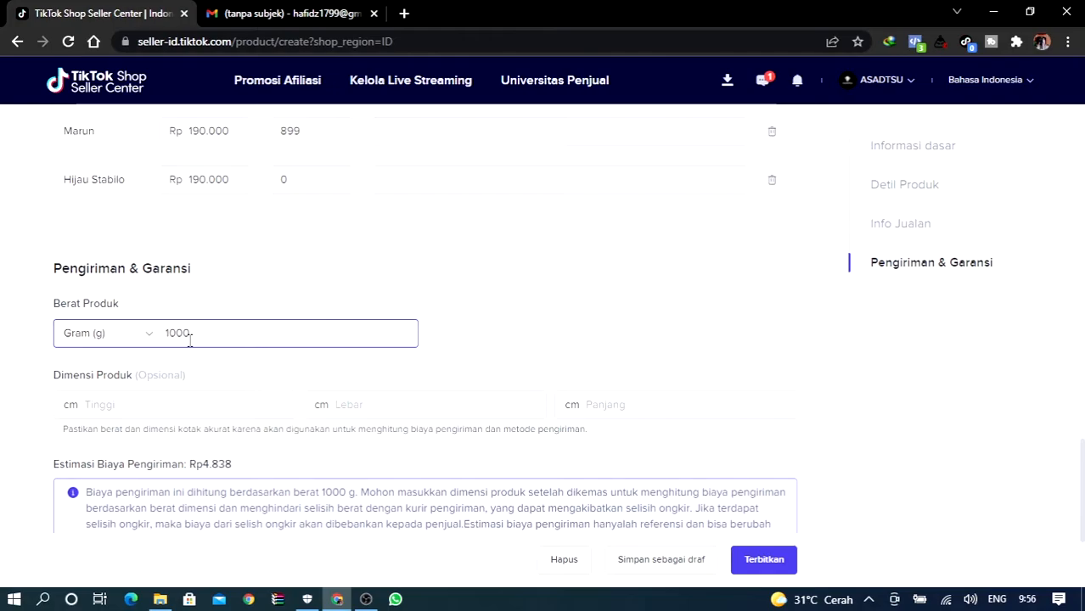
Set the product dimensions to 7 cm high, 20 cm wide and 25 cm long.
{"action": "left_click", "coordinate": [158, 404]}
{"action": "type", "text": "7"}
{"action": "left_click", "coordinate": [346, 412]}
{"action": "type", "text": "20"}
{"action": "left_click", "coordinate": [626, 412]}
{"action": "type", "text": "25"}
{"action": "left_click", "coordinate": [550, 404]}
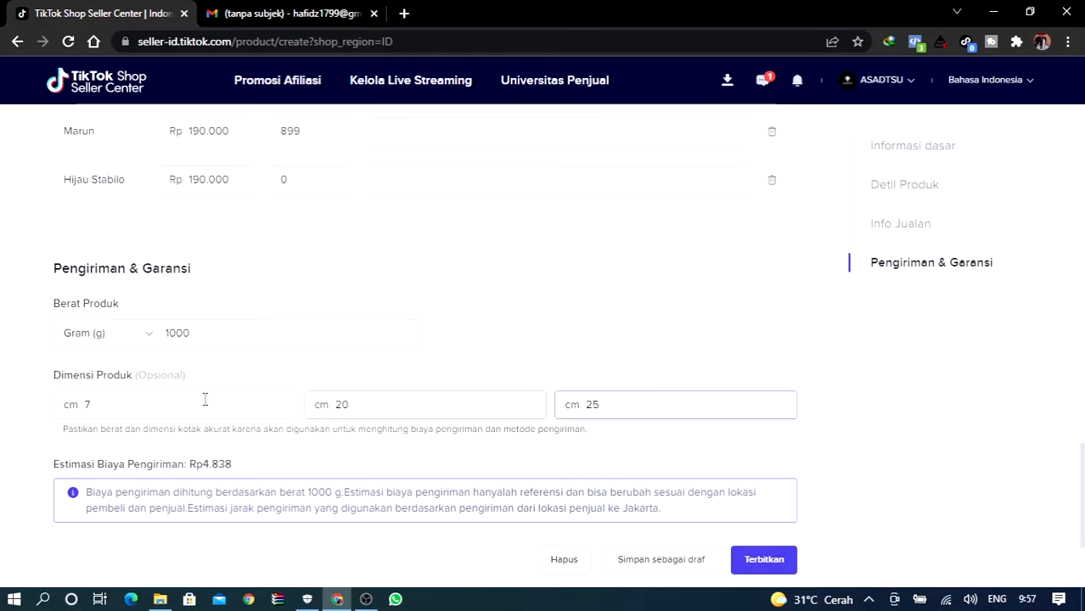
Look through the warranty period choices and the warranty policy field without filling in either.
{"action": "scroll", "coordinate": [223, 395], "scroll_direction": "down", "scroll_amount": 1}
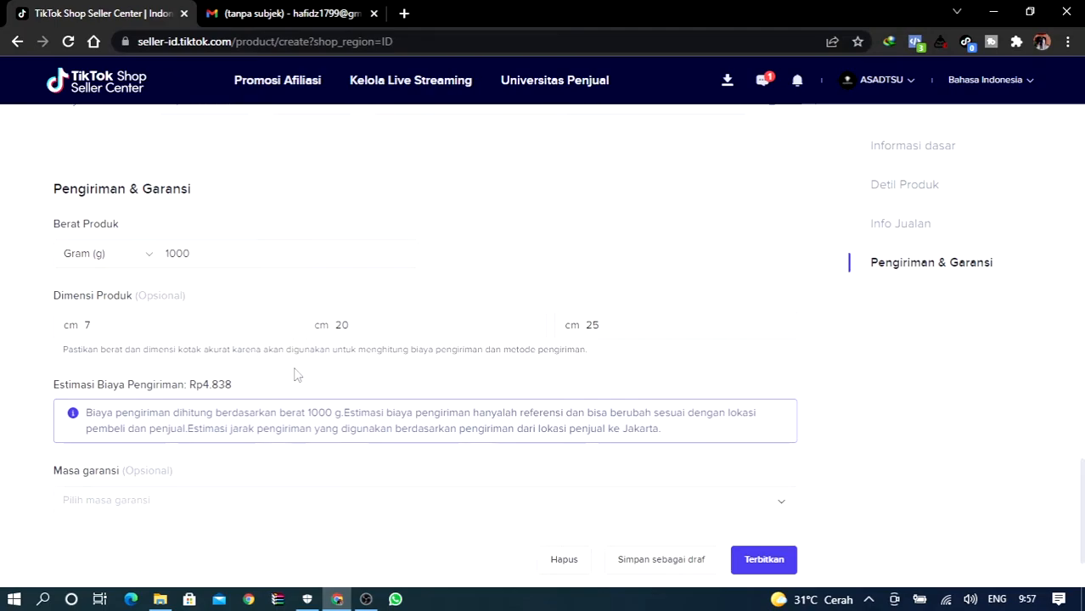
{"action": "scroll", "coordinate": [296, 375], "scroll_direction": "down", "scroll_amount": 2}
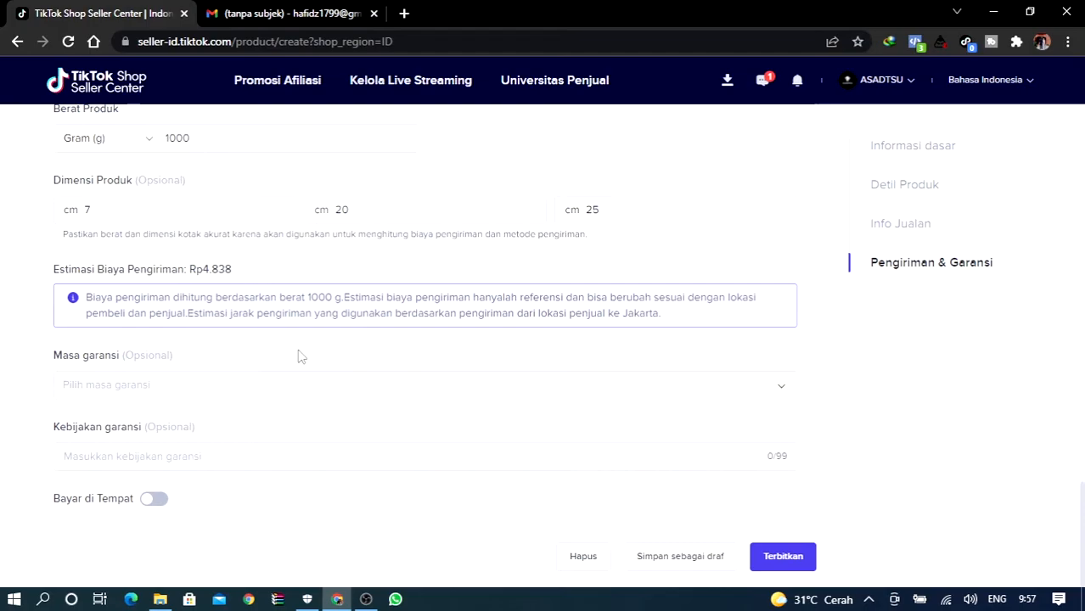
{"action": "left_click", "coordinate": [340, 388]}
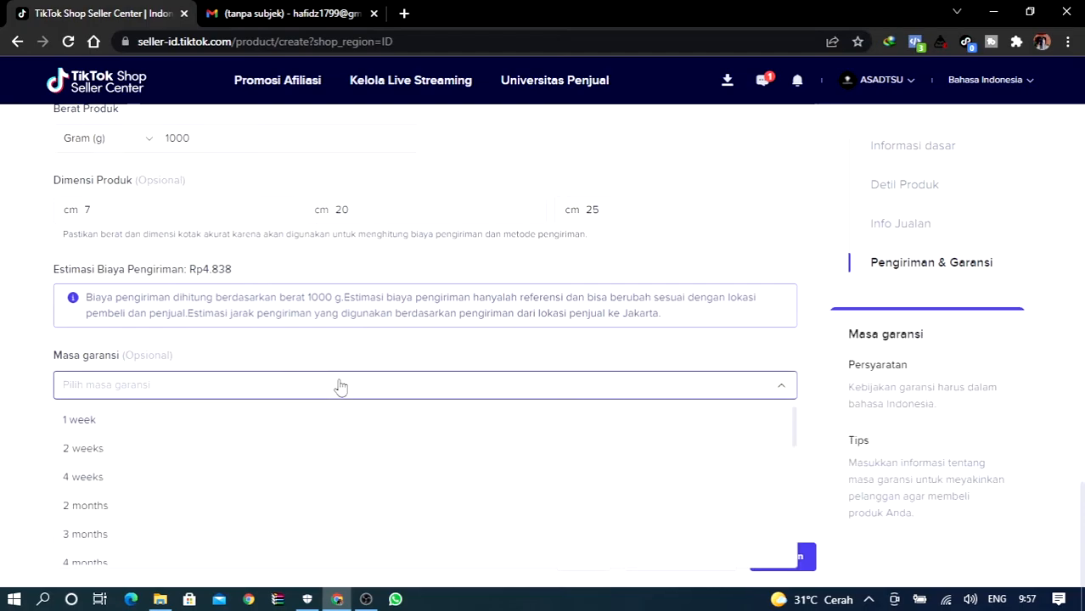
{"action": "left_click", "coordinate": [340, 387]}
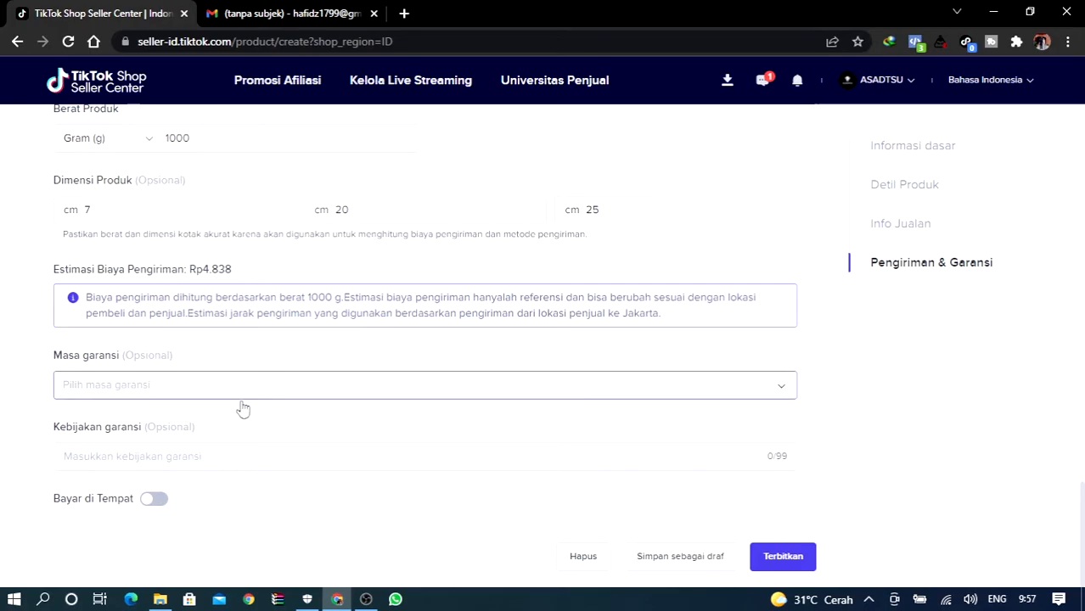
{"action": "left_click", "coordinate": [201, 455]}
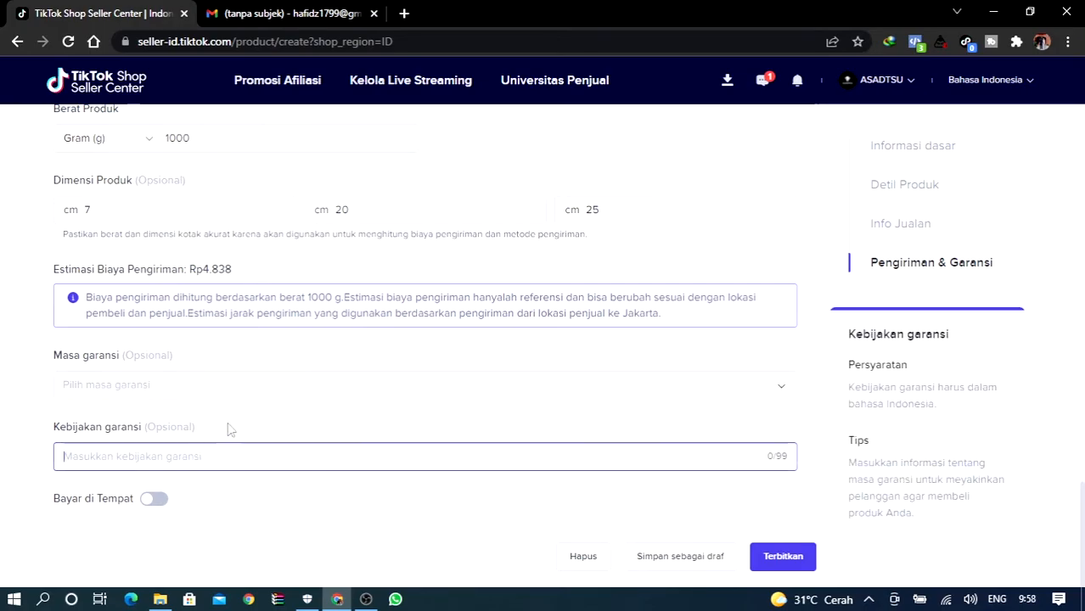
{"action": "left_click", "coordinate": [227, 426]}
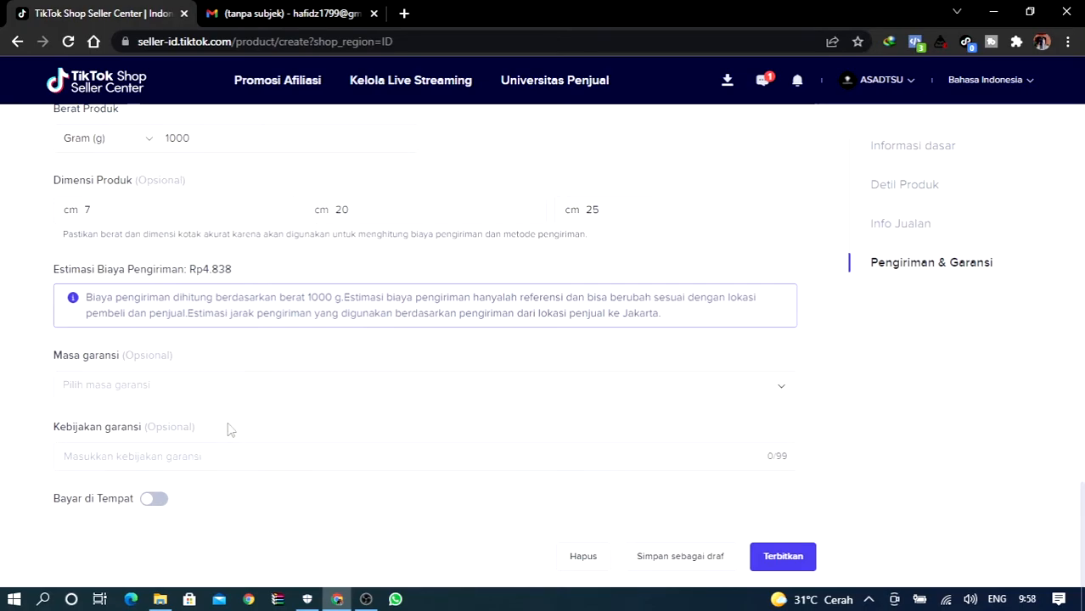
Enable Bayar di Tempat for the product, publish the listing and finish to the product list.
{"action": "left_click", "coordinate": [155, 500]}
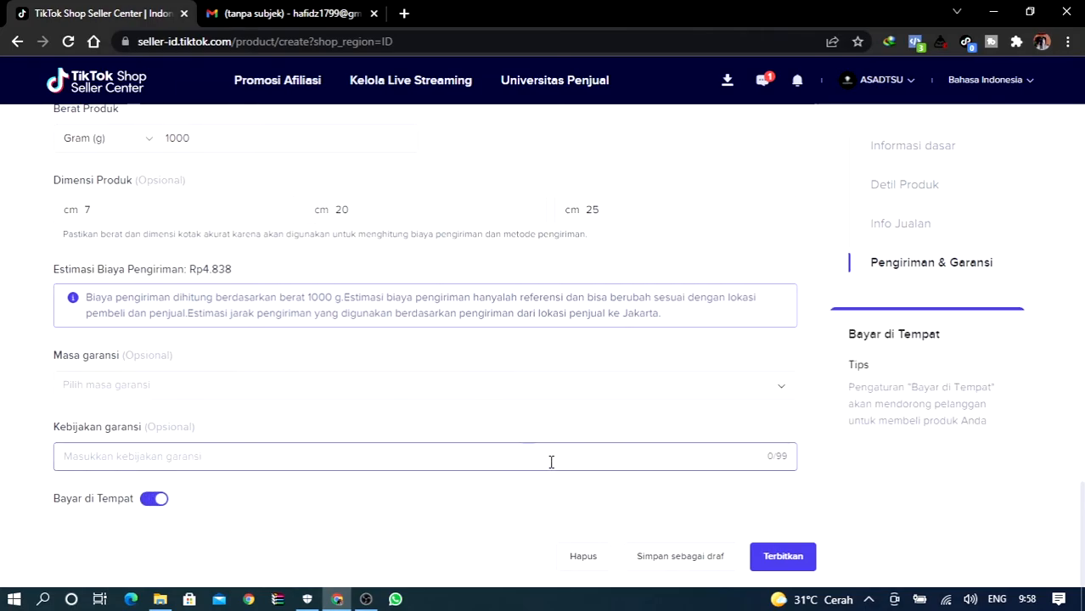
{"action": "left_click", "coordinate": [783, 556]}
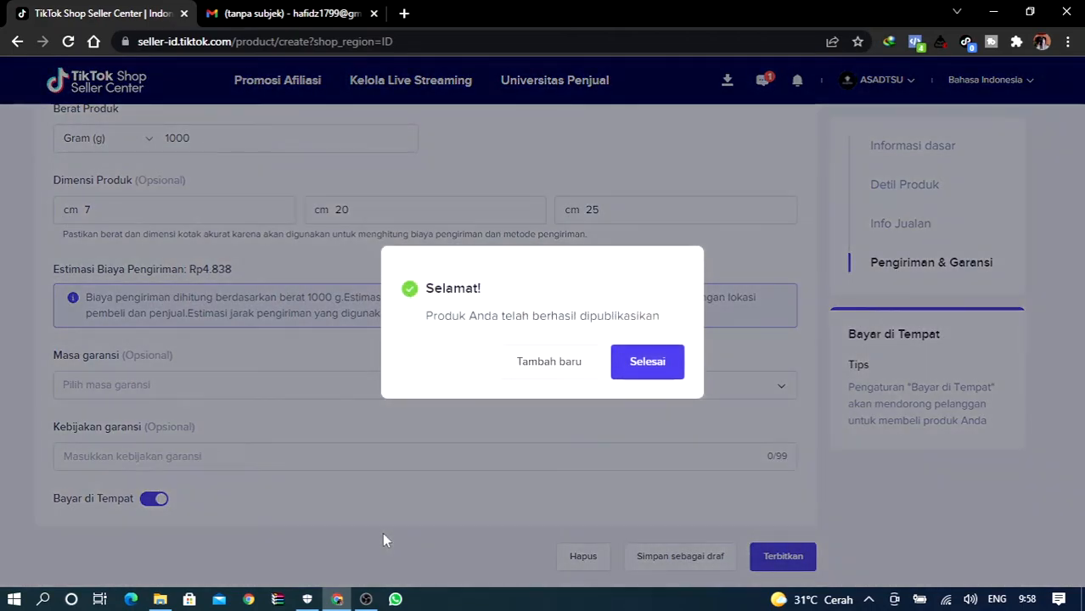
{"action": "left_click", "coordinate": [662, 371]}
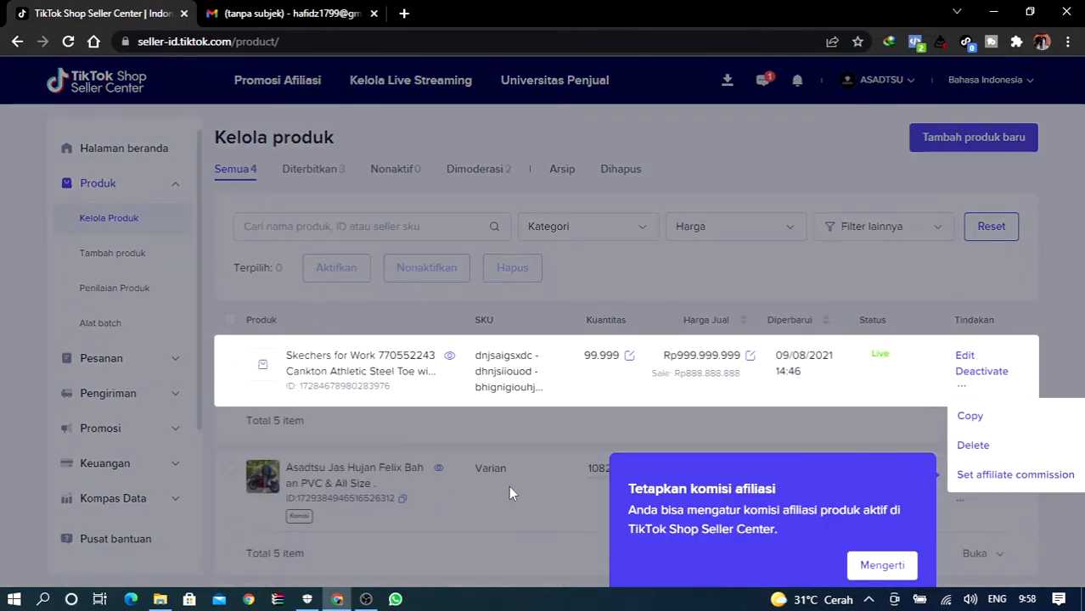
Dismiss the affiliate commission and batch tool tips, and look over the products under moderation (Dimoderasi).
{"action": "left_click", "coordinate": [877, 567]}
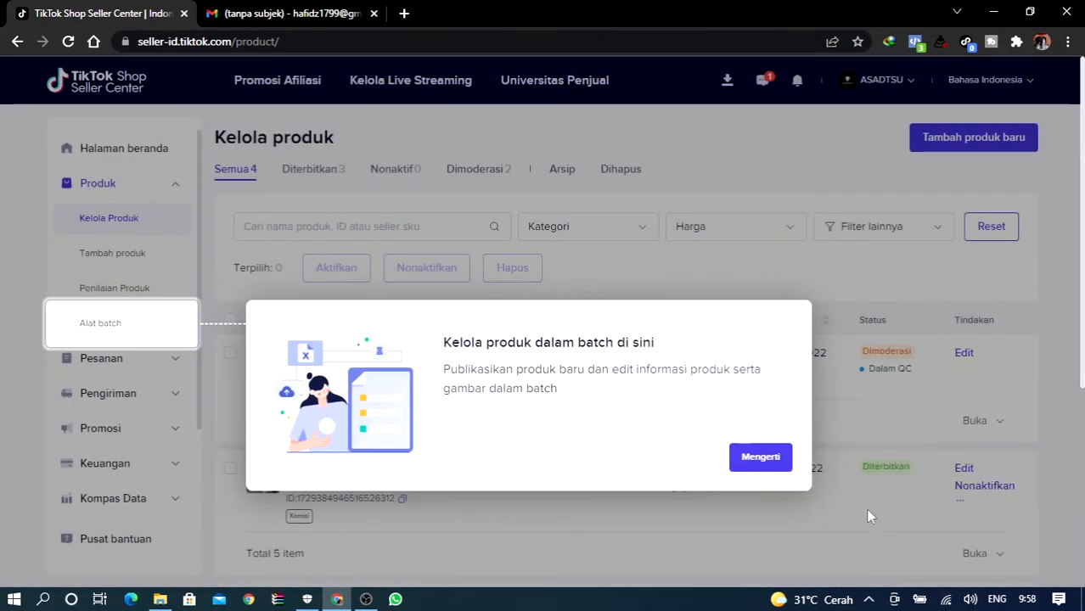
{"action": "left_click", "coordinate": [778, 462]}
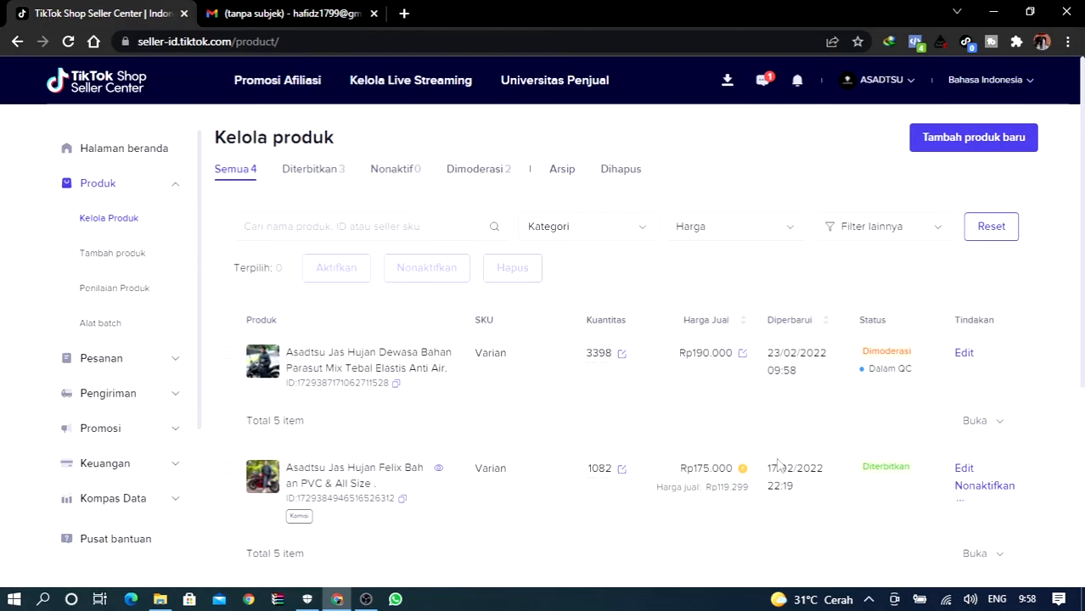
{"action": "left_click", "coordinate": [475, 175]}
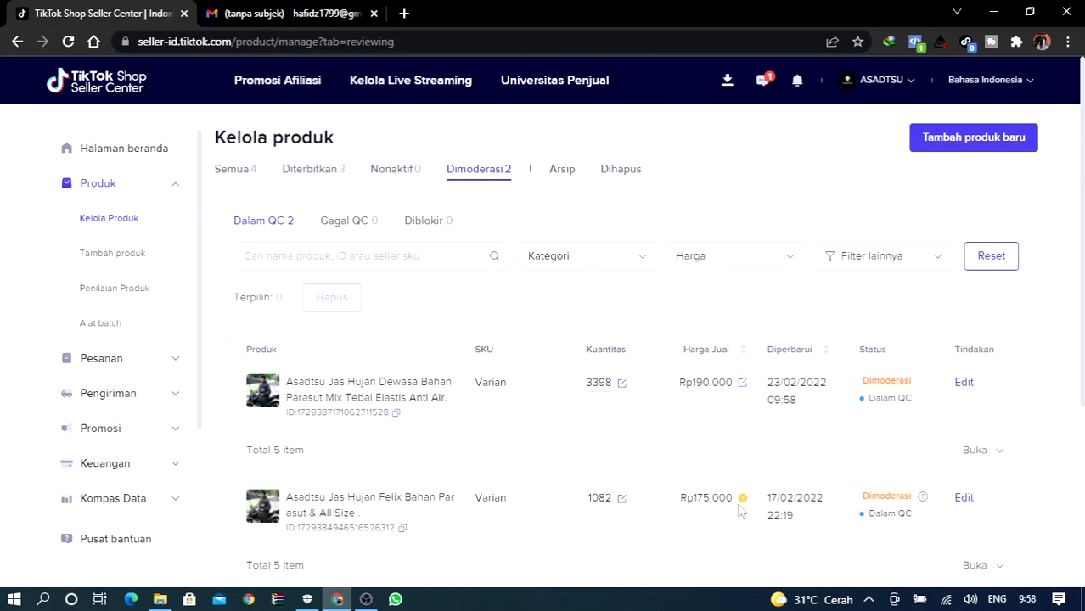
{"action": "mouse_move", "coordinate": [742, 501]}
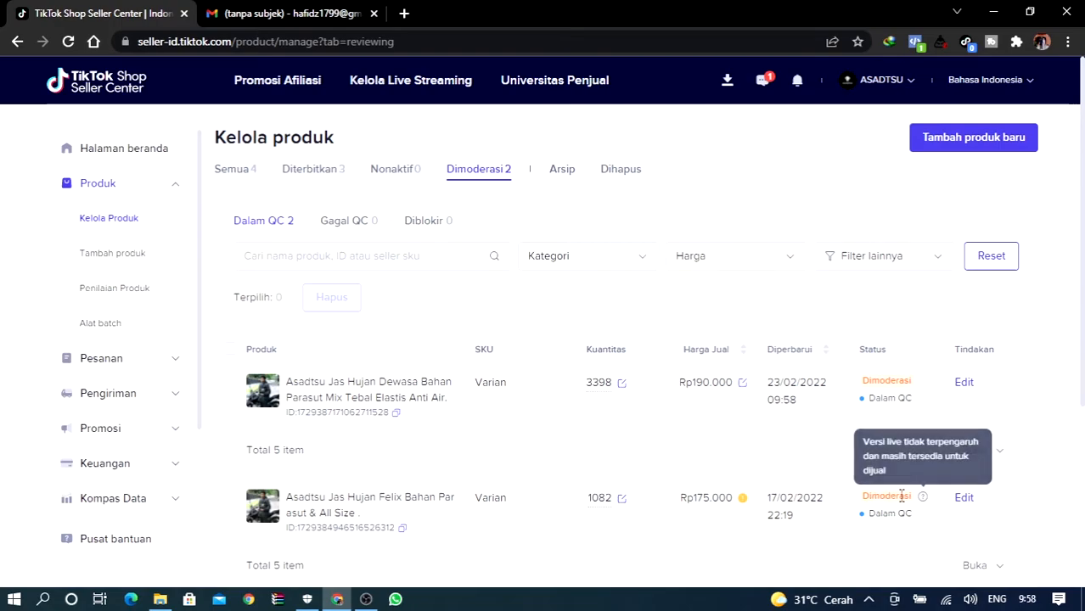
{"action": "scroll", "coordinate": [727, 487], "scroll_direction": "down", "scroll_amount": 2}
{"action": "scroll", "coordinate": [784, 450], "scroll_direction": "up", "scroll_amount": 1}
Open the edit page of the Asadtsu Jas Hujan Felix product and expand its variants in the moderated list.
{"action": "left_click", "coordinate": [958, 420]}
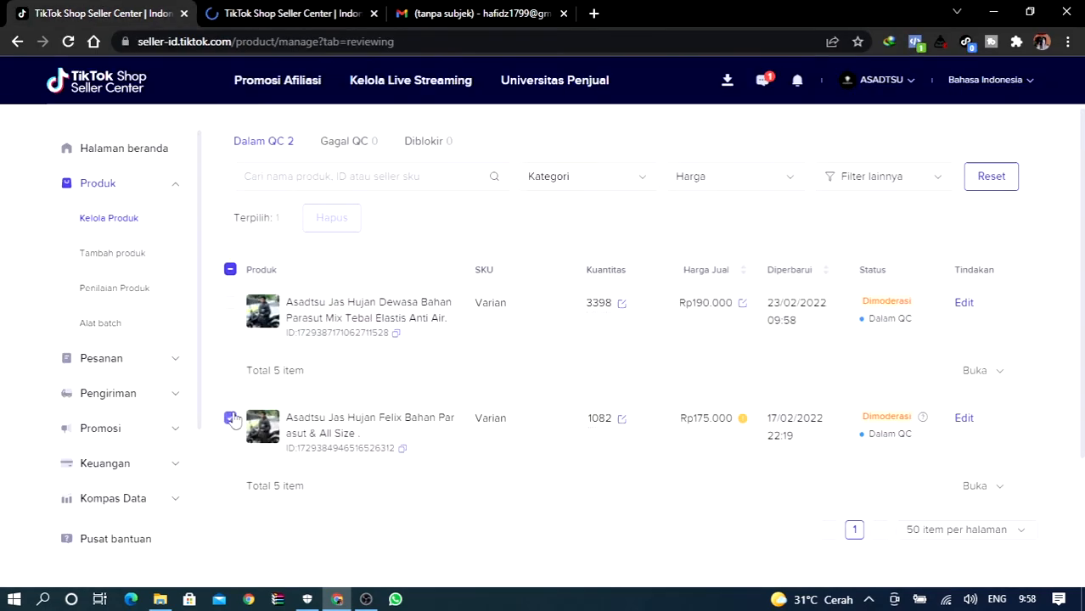
{"action": "scroll", "coordinate": [894, 358], "scroll_direction": "up", "scroll_amount": 1}
{"action": "left_click", "coordinate": [230, 498]}
{"action": "scroll", "coordinate": [594, 382], "scroll_direction": "down", "scroll_amount": 3}
{"action": "left_click", "coordinate": [980, 342]}
{"action": "scroll", "coordinate": [558, 320], "scroll_direction": "up", "scroll_amount": 2}
{"action": "left_click", "coordinate": [231, 460]}
{"action": "left_click", "coordinate": [231, 460]}
{"action": "left_click", "coordinate": [231, 461]}
{"action": "scroll", "coordinate": [358, 425], "scroll_direction": "up", "scroll_amount": 1}
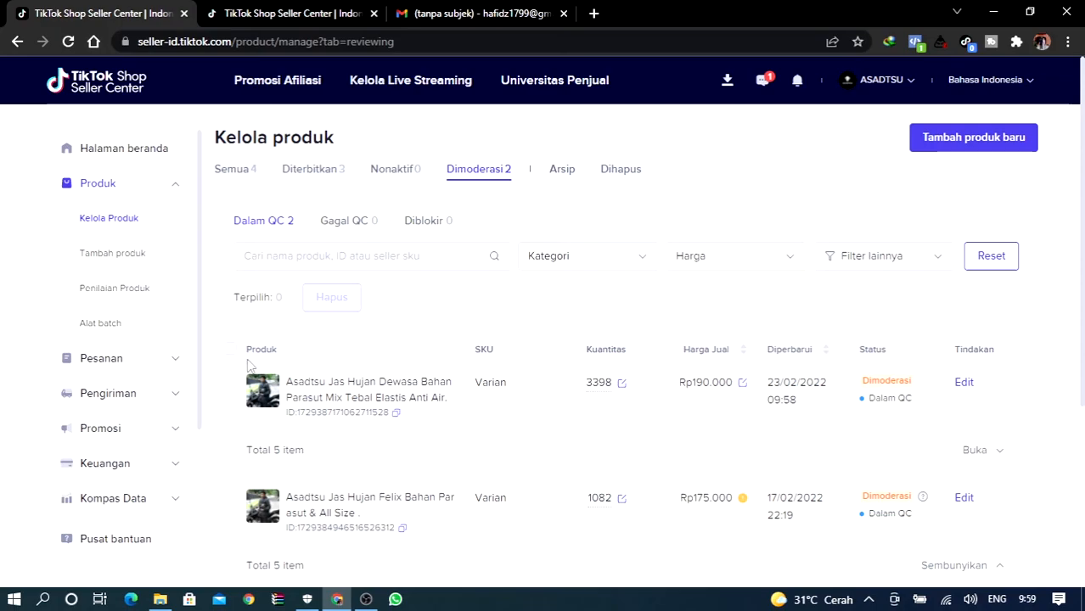
Show the published products (Diterbitkan) and review the active listings, including the new Asadtsu Jas Hujan Dewasa raincoat.
{"action": "left_click", "coordinate": [311, 181]}
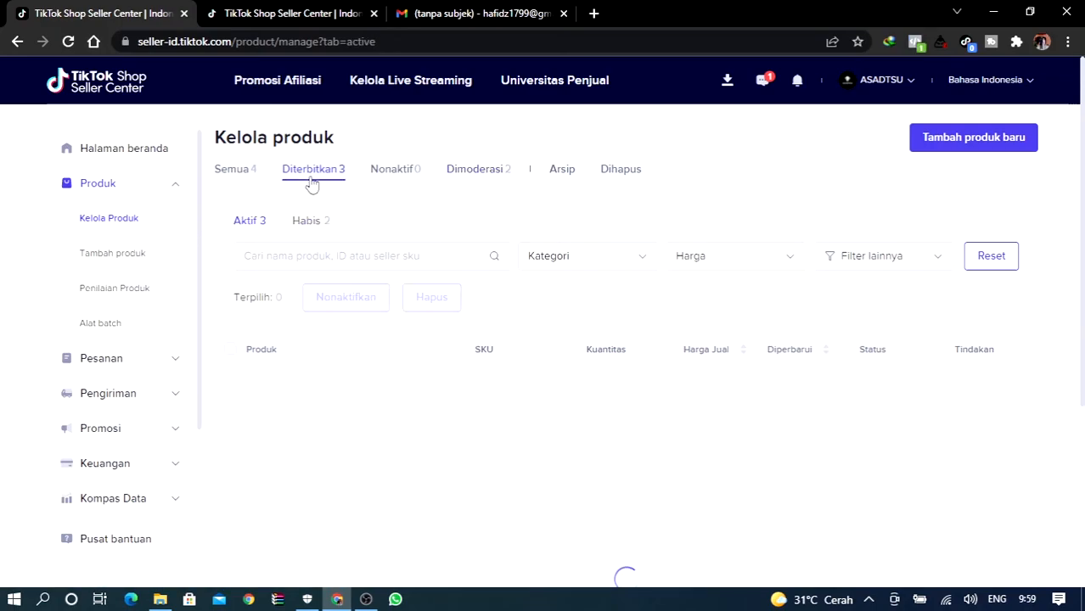
{"action": "scroll", "coordinate": [412, 446], "scroll_direction": "down", "scroll_amount": 3}
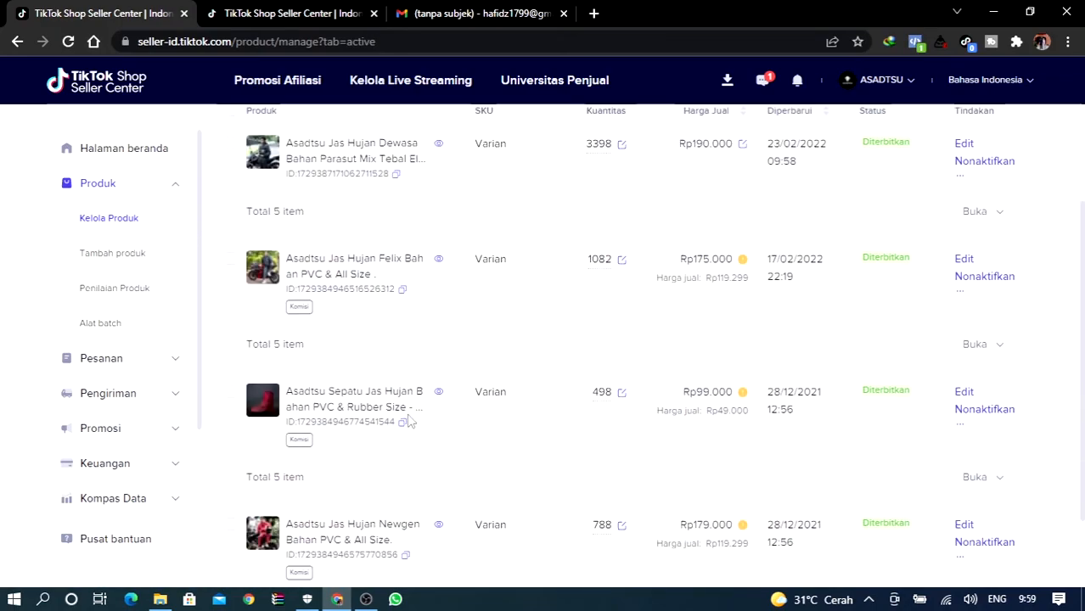
{"action": "scroll", "coordinate": [389, 389], "scroll_direction": "down", "scroll_amount": 2}
{"action": "scroll", "coordinate": [410, 416], "scroll_direction": "up", "scroll_amount": 5}
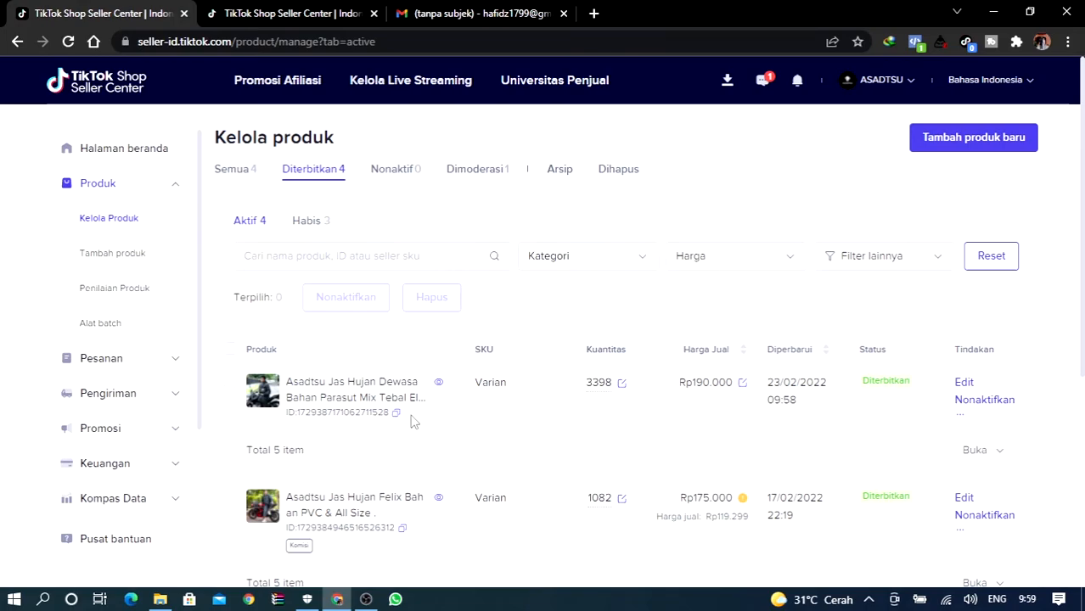
{"action": "scroll", "coordinate": [542, 365], "scroll_direction": "down", "scroll_amount": 1}
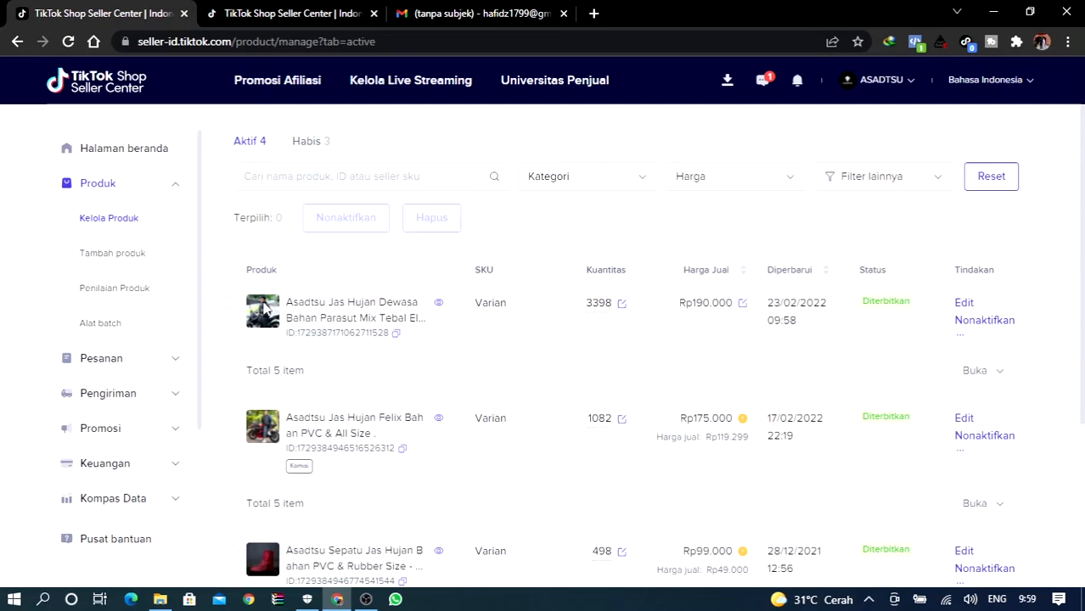
{"action": "scroll", "coordinate": [288, 280], "scroll_direction": "down", "scroll_amount": 3}
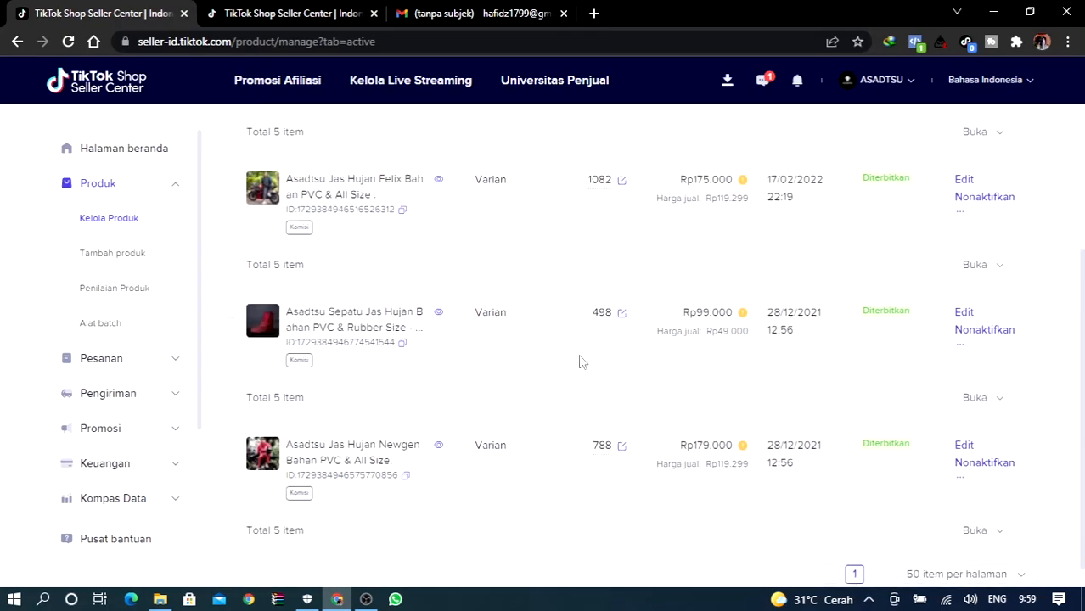
{"action": "scroll", "coordinate": [583, 360], "scroll_direction": "up", "scroll_amount": 1}
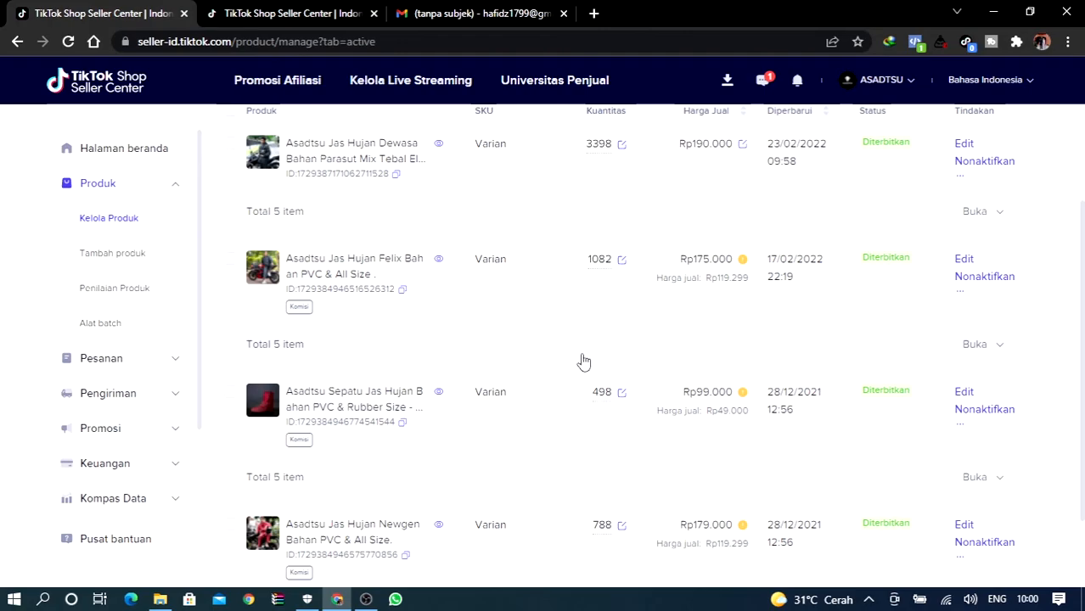
{"action": "scroll", "coordinate": [583, 362], "scroll_direction": "up", "scroll_amount": 3}
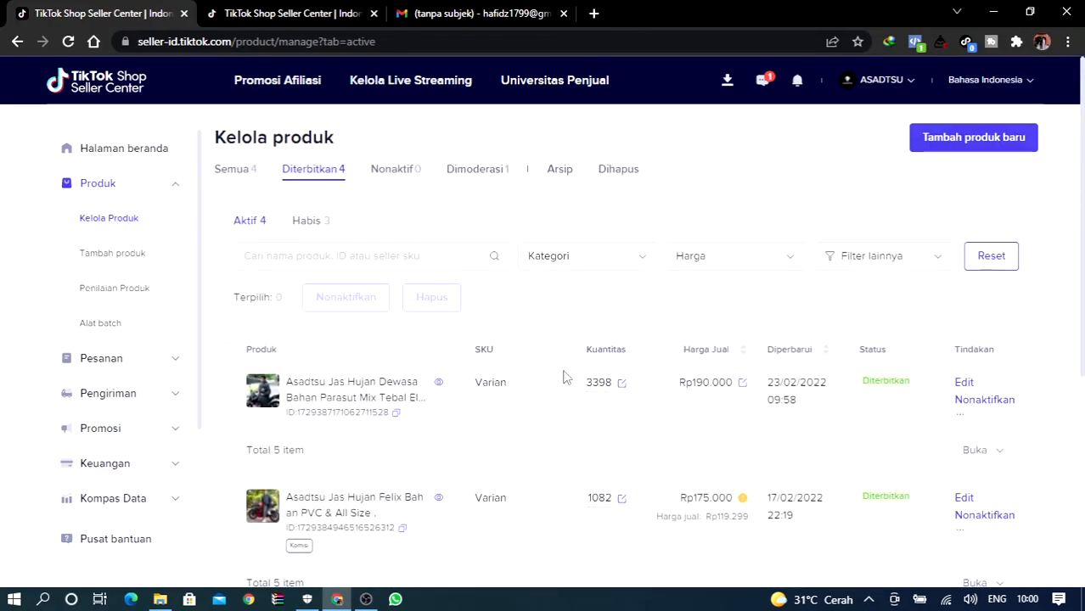